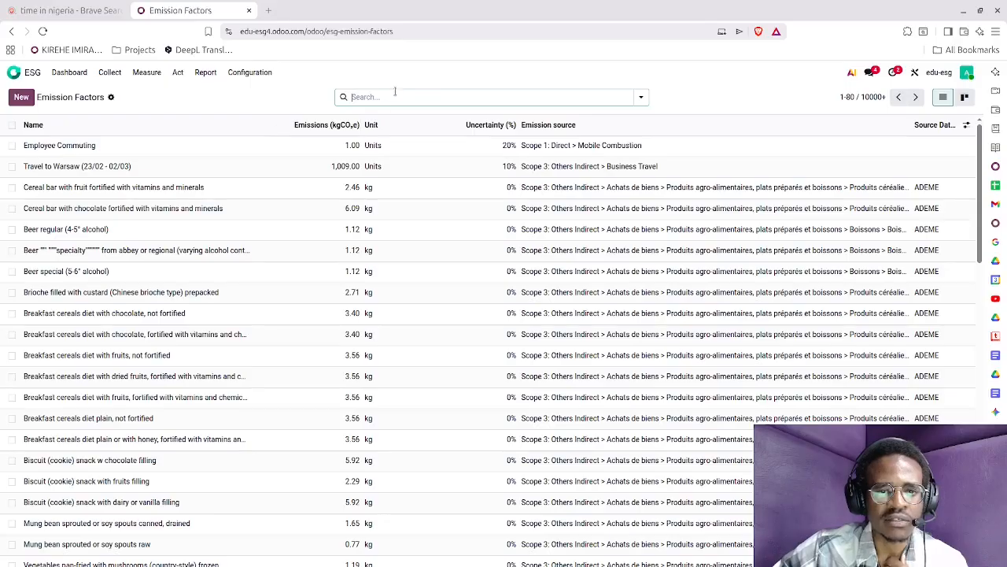
Search the emission factors for "meat" and open the Meat poultry or fish fritters home-made record.
click(391, 95)
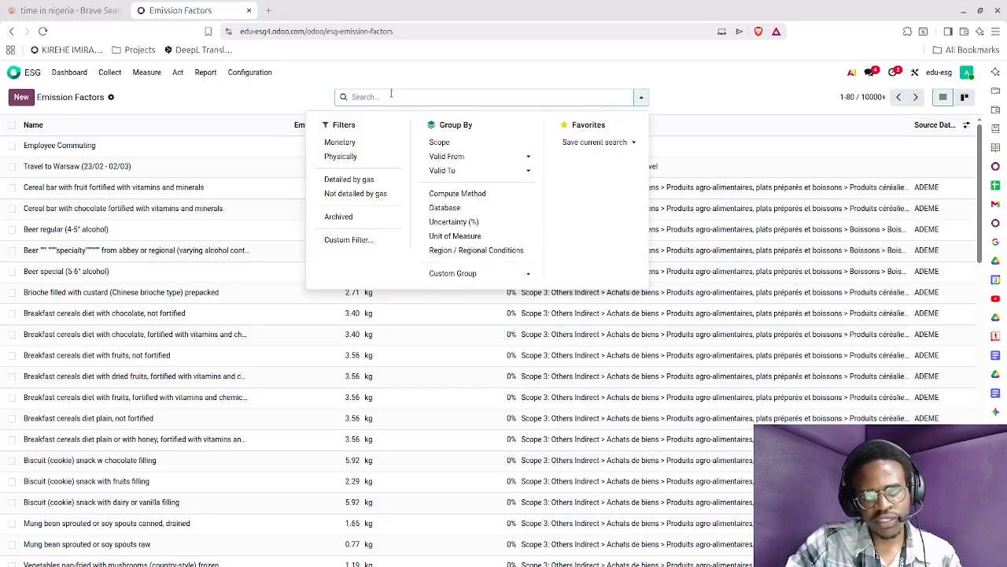
text(meat)
key(Return)
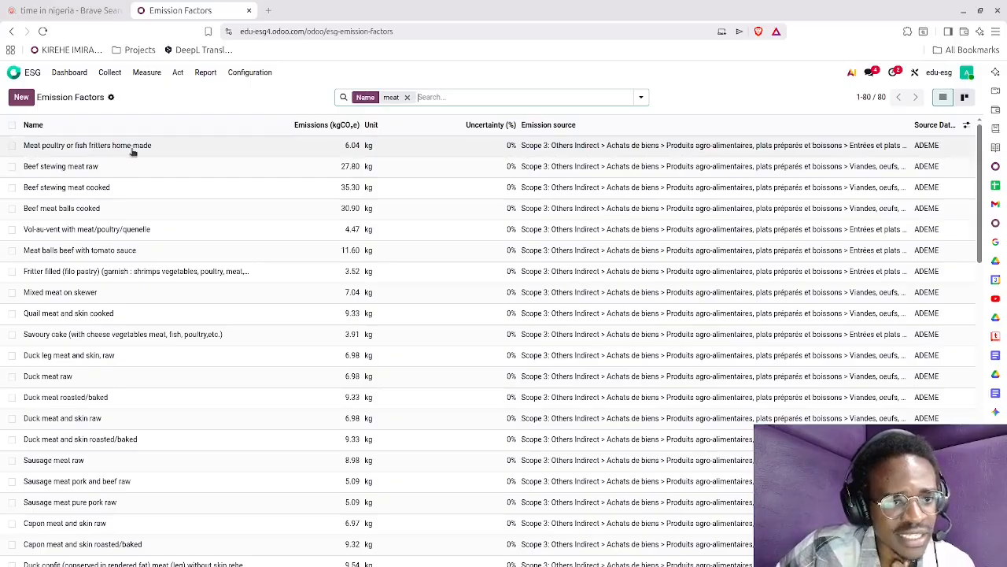
click(277, 153)
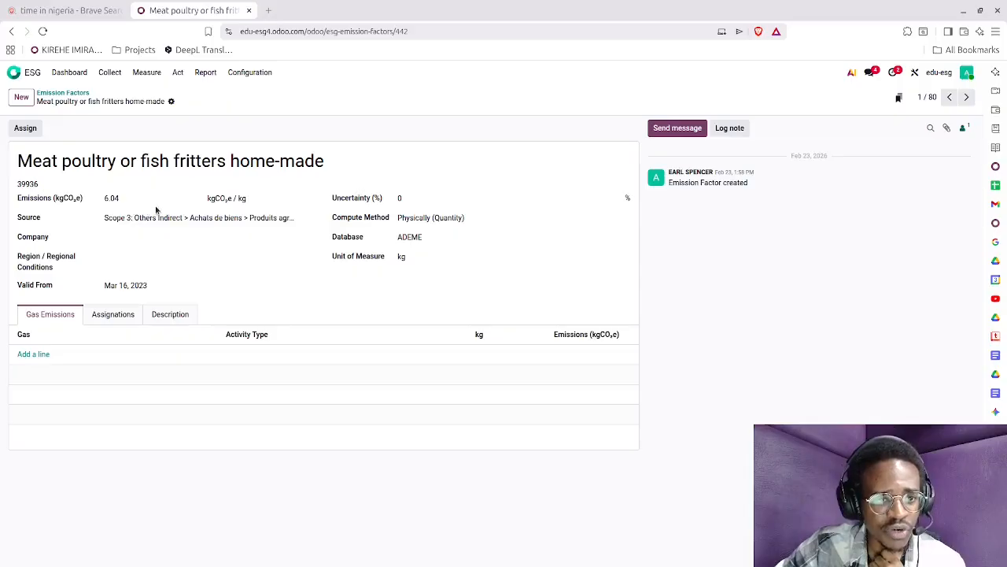
Browse through the following meat emission factors up to the filled filo pastry fritter record.
click(966, 98)
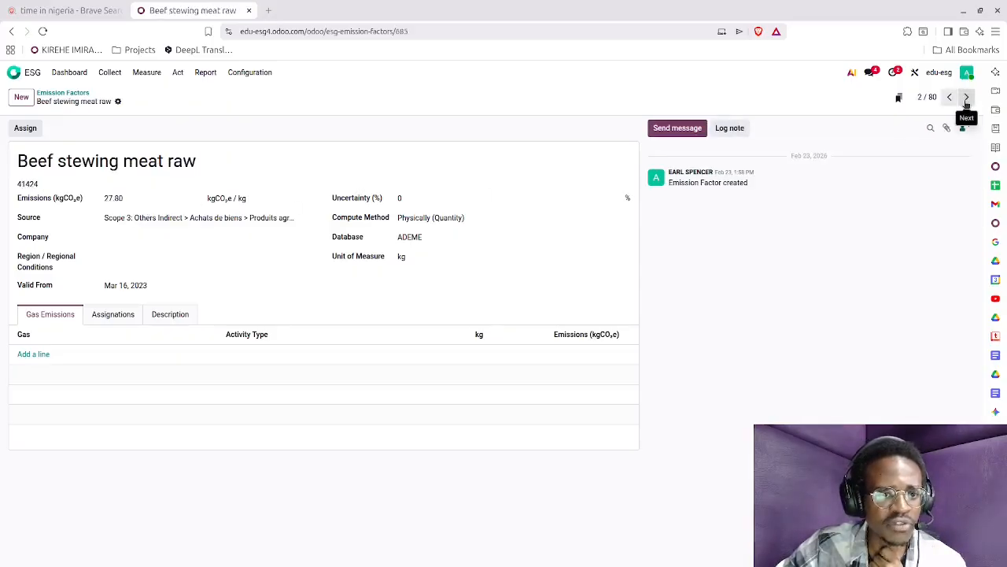
click(967, 97)
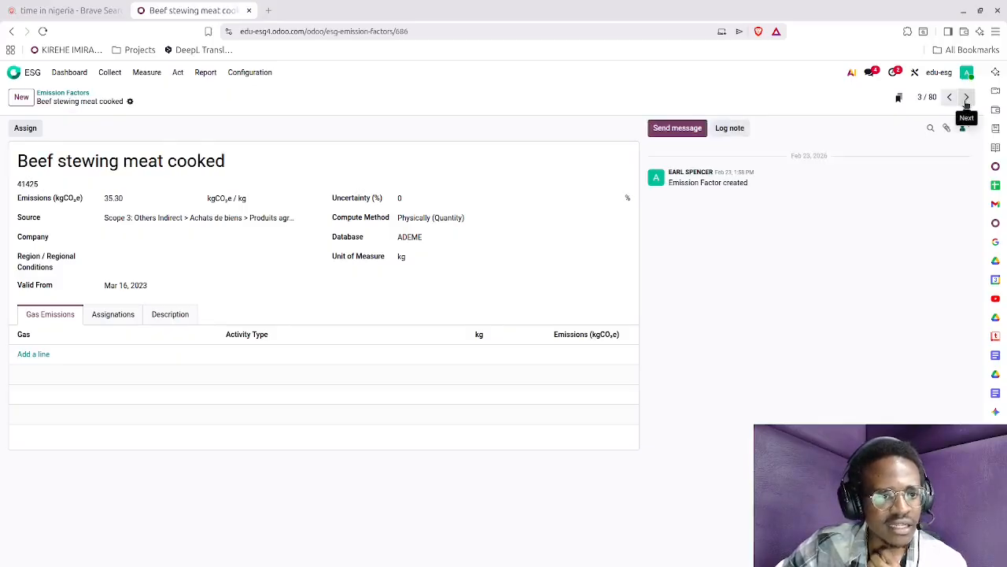
click(966, 97)
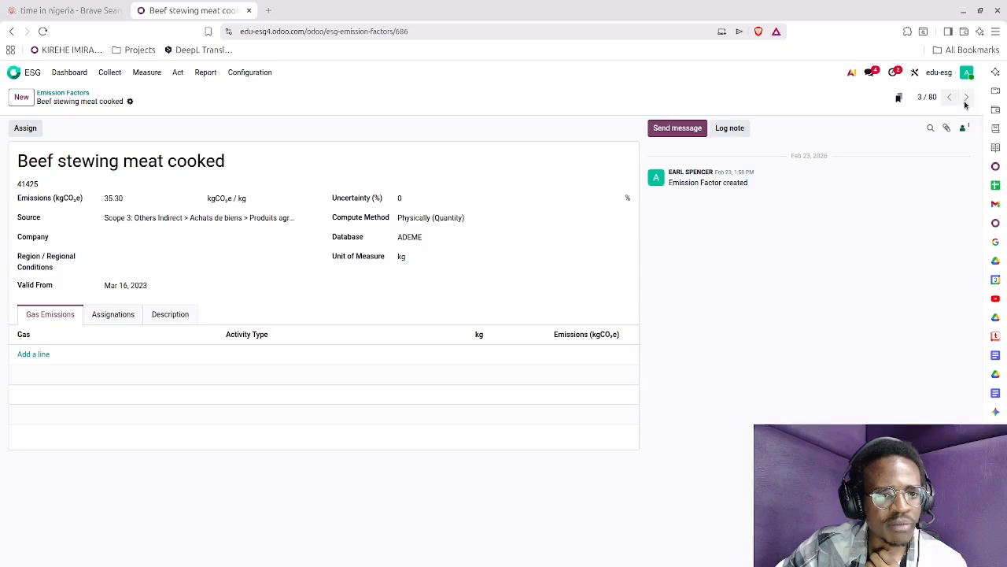
click(966, 98)
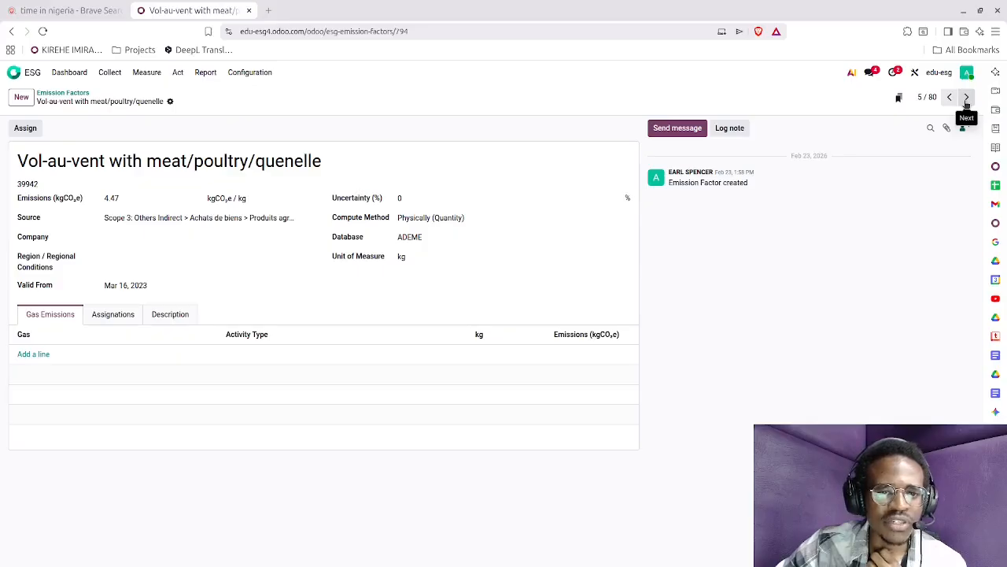
click(966, 97)
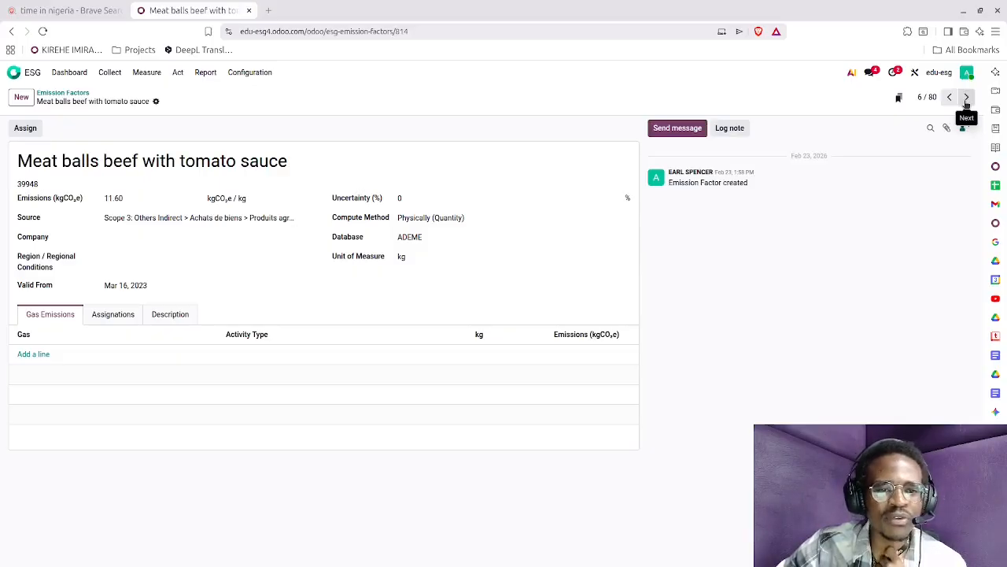
click(967, 98)
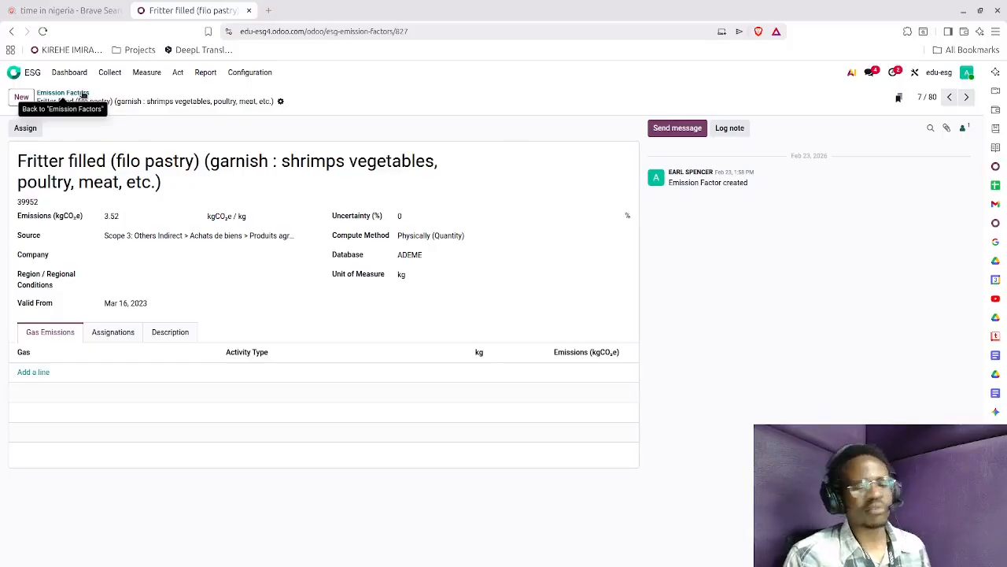
Replace the meat filter with a search for "biscuits", view the biscuit assortment factor and return to the list.
click(83, 94)
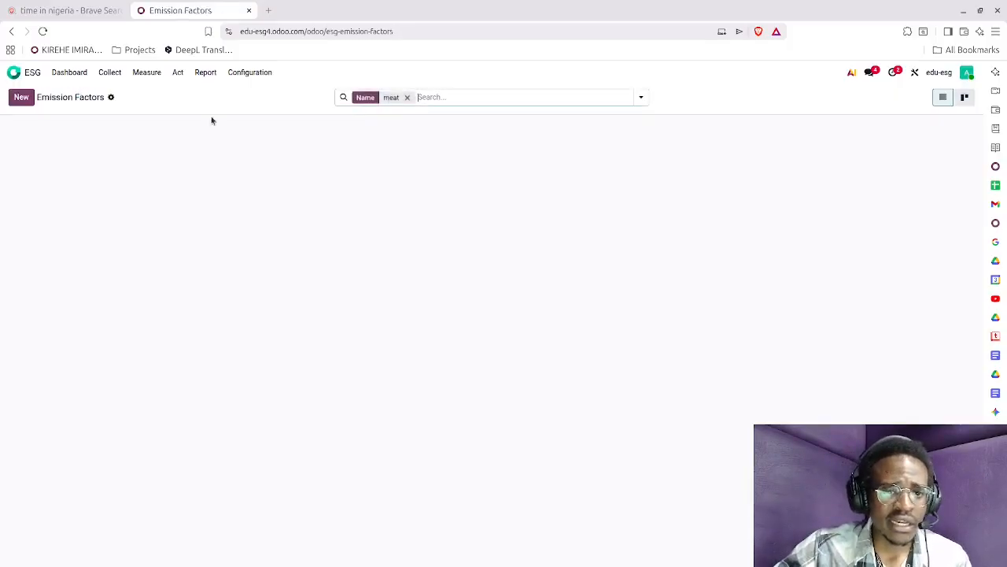
click(407, 97)
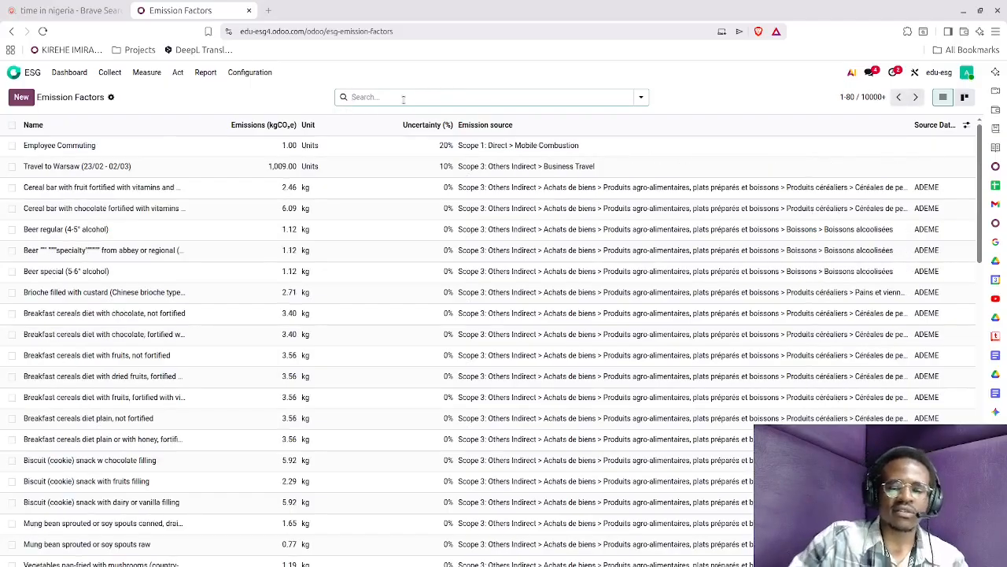
text(biscuits)
key(Return)
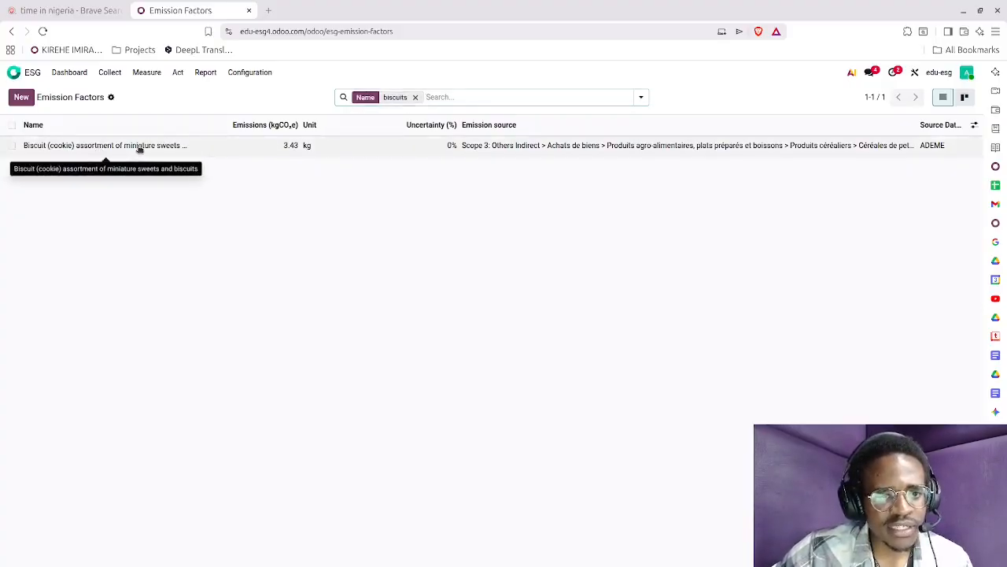
click(139, 149)
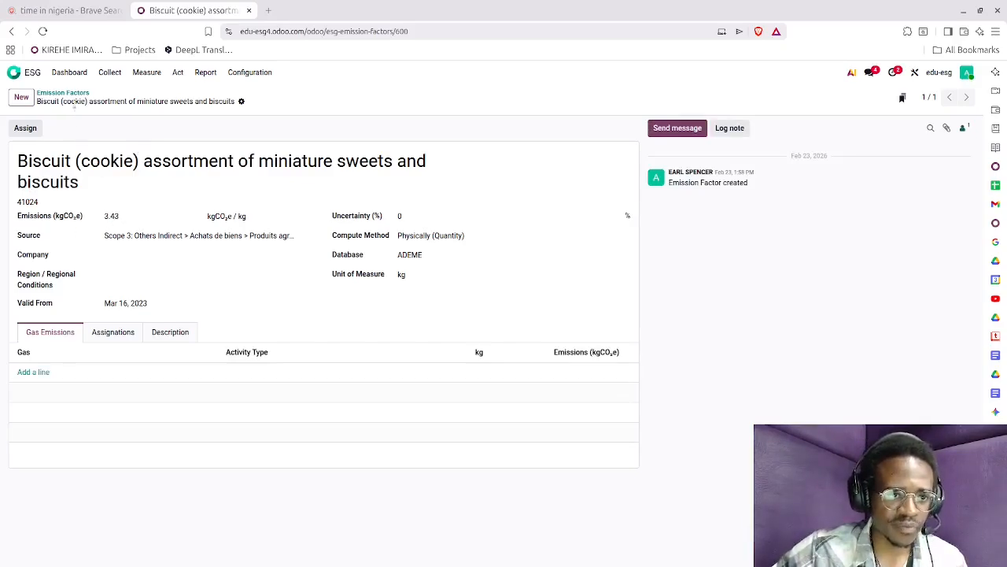
click(76, 95)
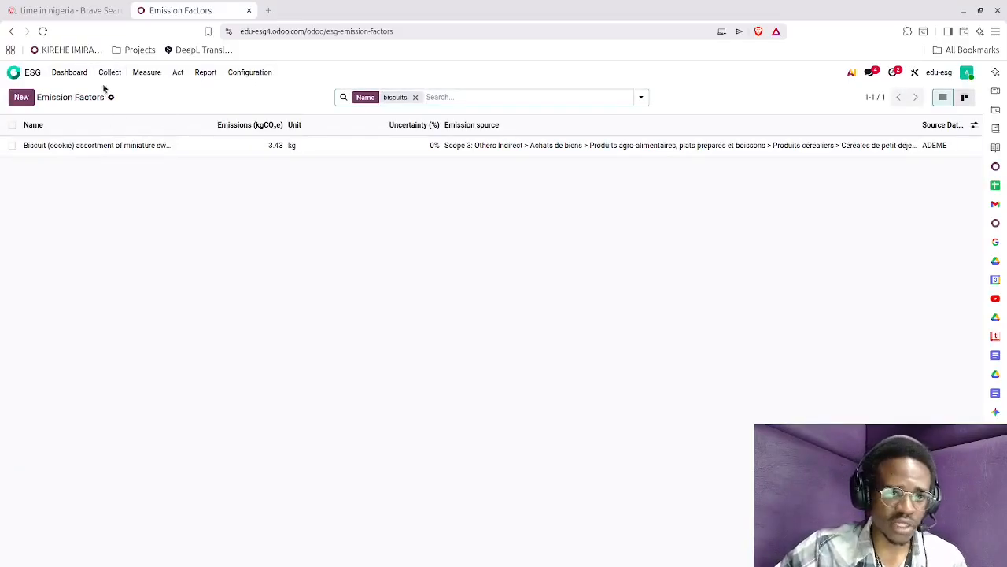
Create a new emitted emission named "Employee Dinner".
click(108, 74)
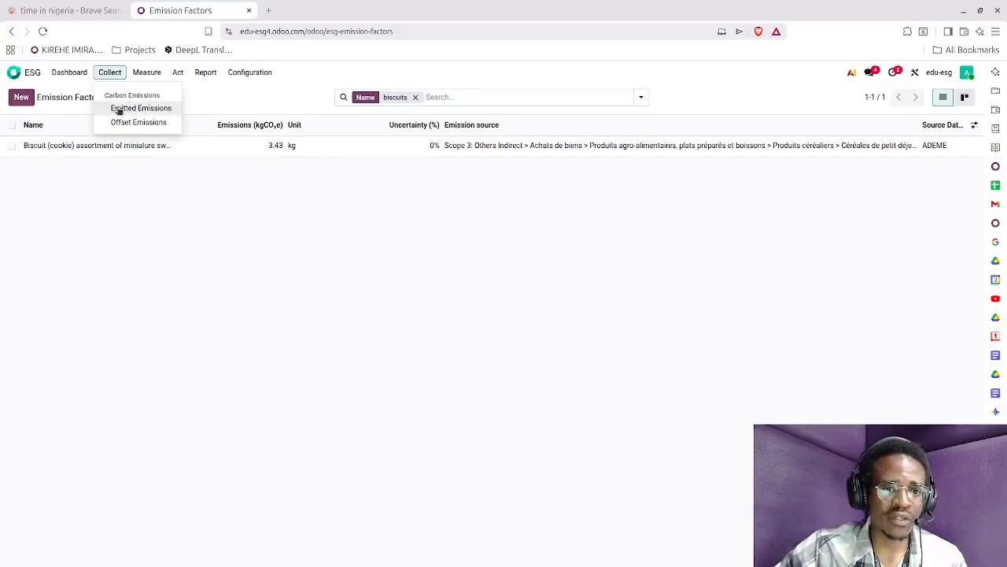
click(118, 109)
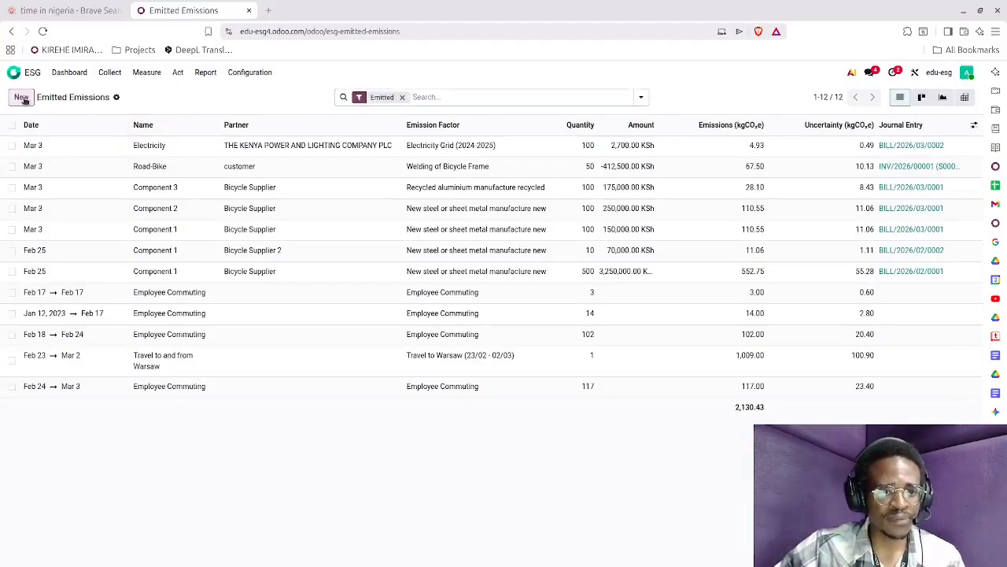
click(21, 98)
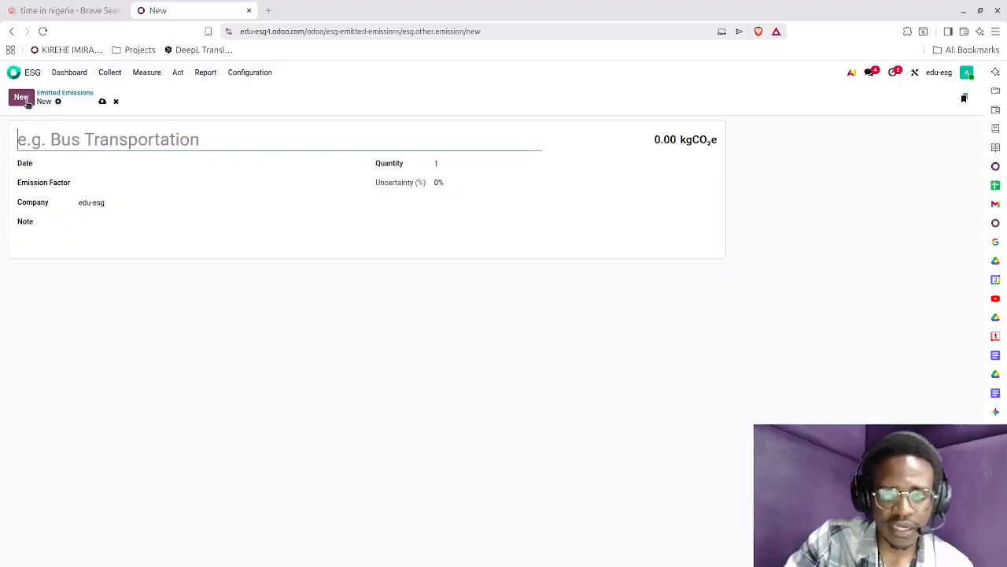
text(Empl)
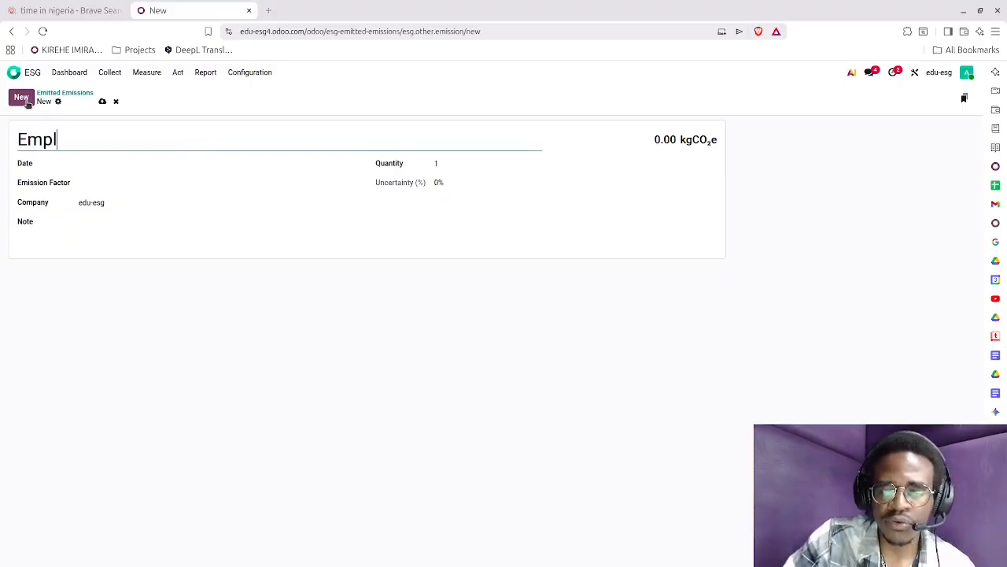
text(oyee Dinner)
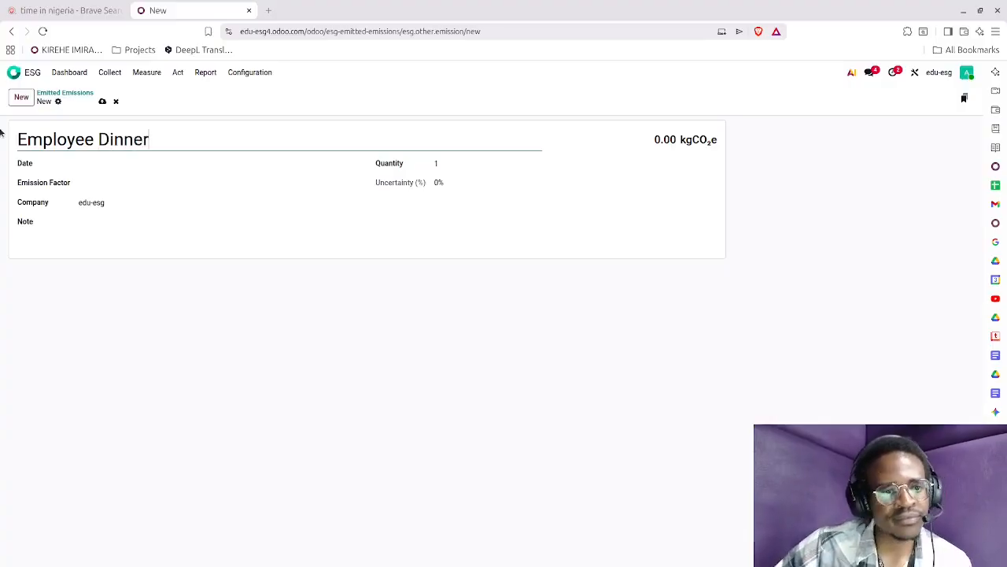
Date the Employee Dinner emission March 2 and assign it the Beef stewing meat raw emission factor.
click(128, 168)
click(191, 228)
click(101, 189)
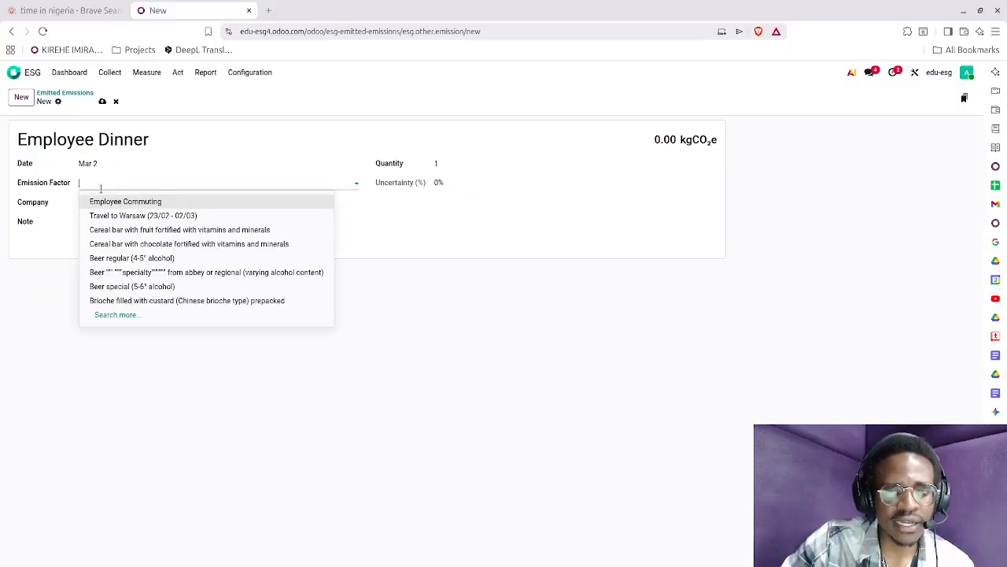
text(meat)
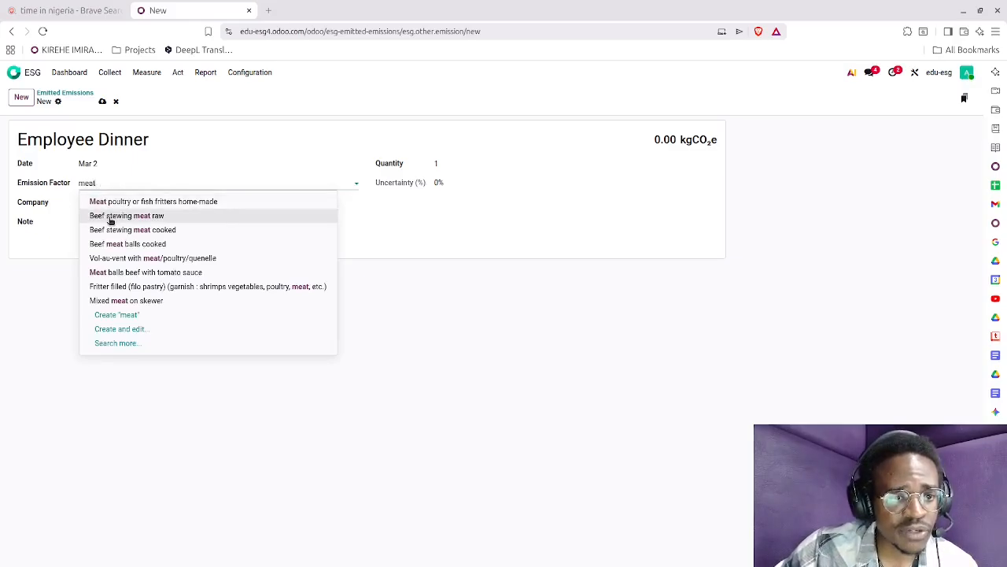
click(111, 216)
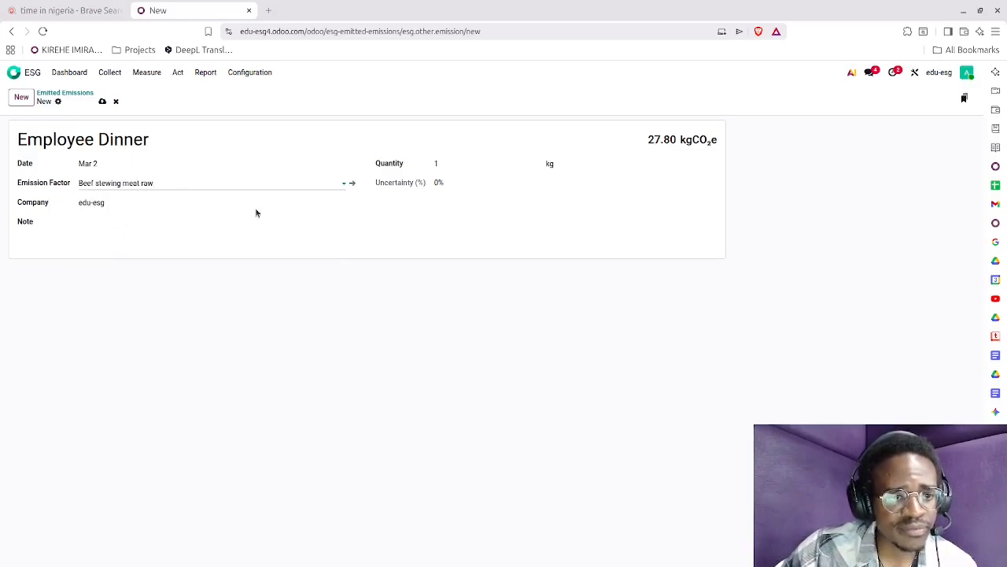
Add the note "Company-wide dinner", set the quantity to 10 kg and save the emission record.
click(112, 226)
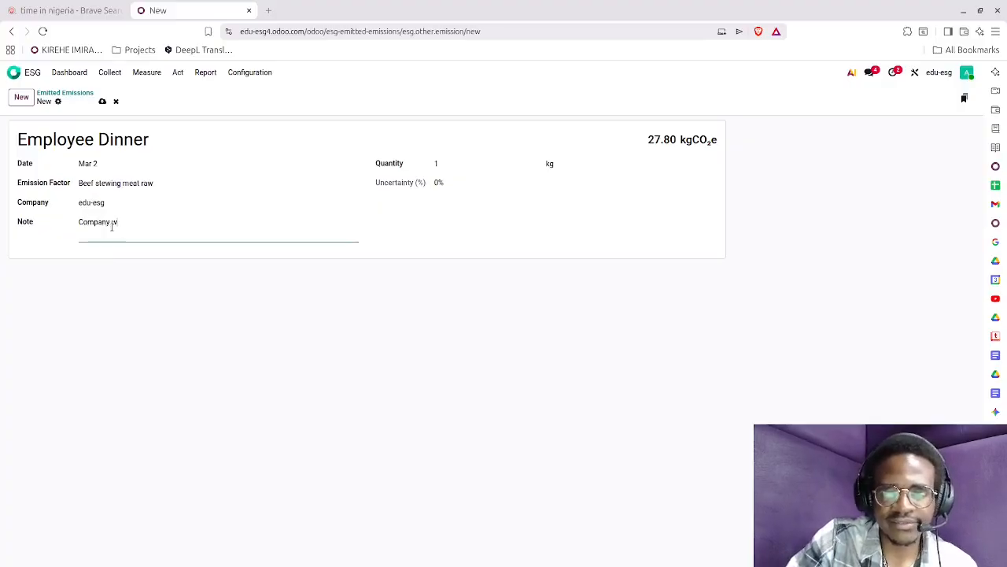
text(Company wide dinner)
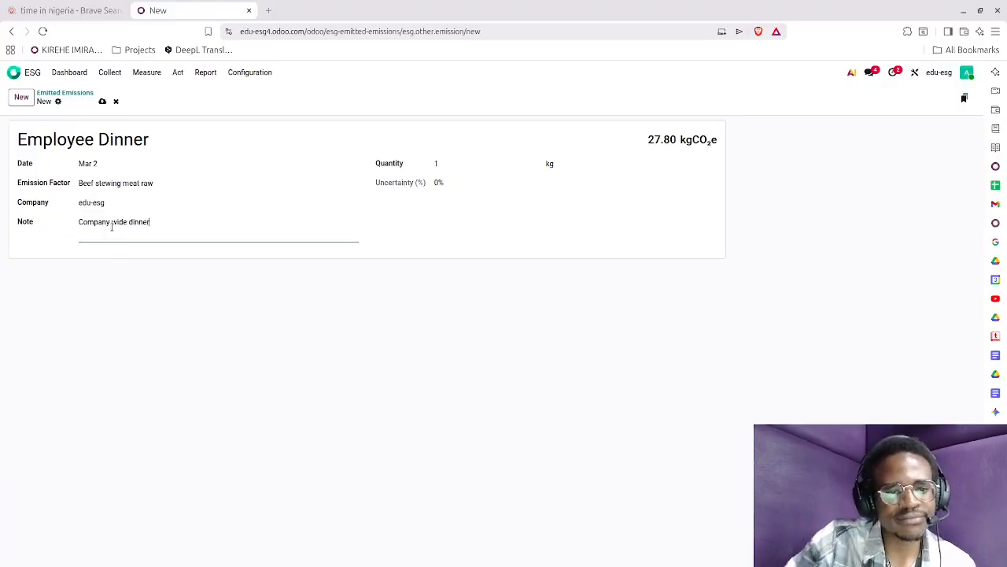
click(461, 163)
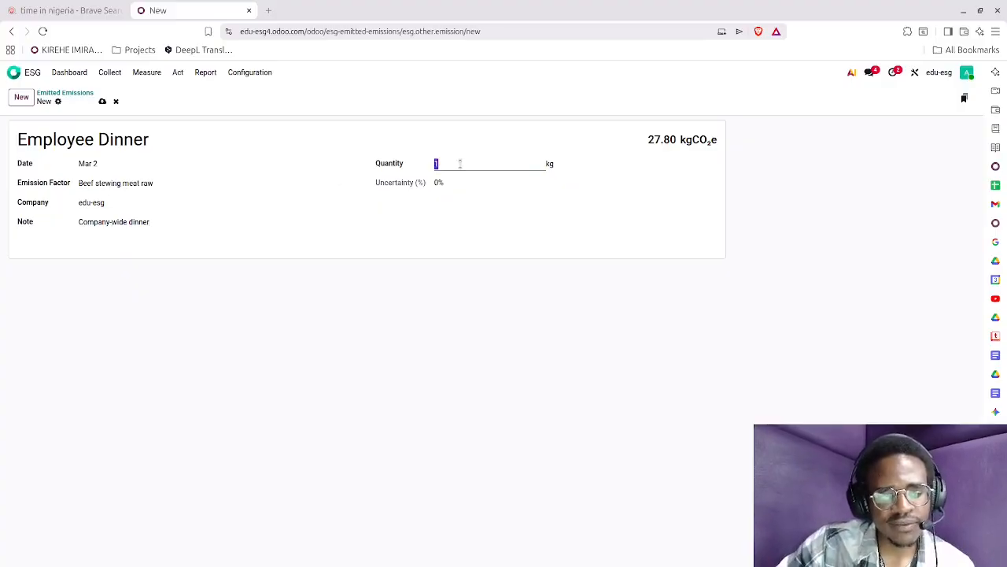
text(0)
click(454, 185)
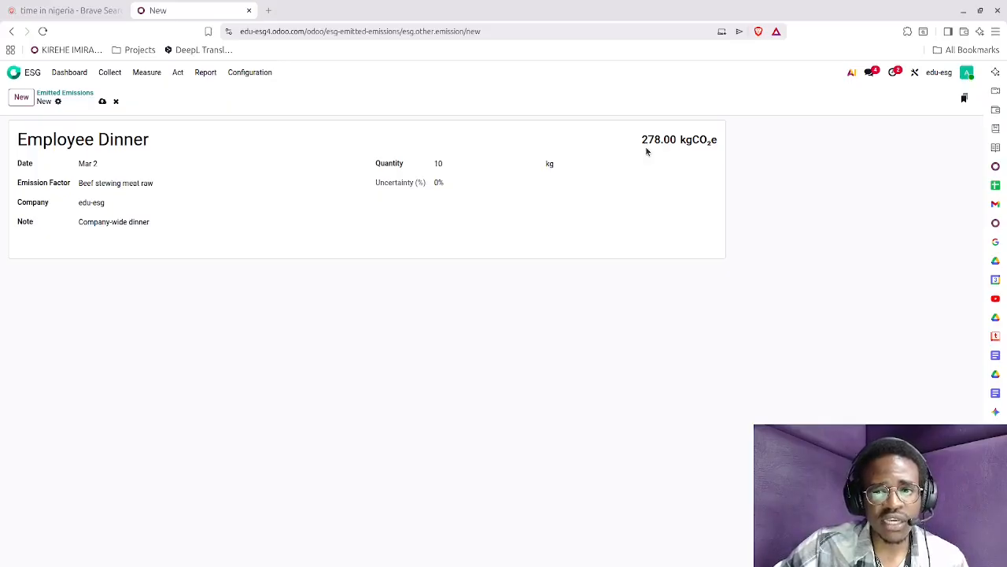
click(102, 102)
Open the Carbon Footprint report and expand Scope 3: Others Indirect to examine its categories.
click(146, 74)
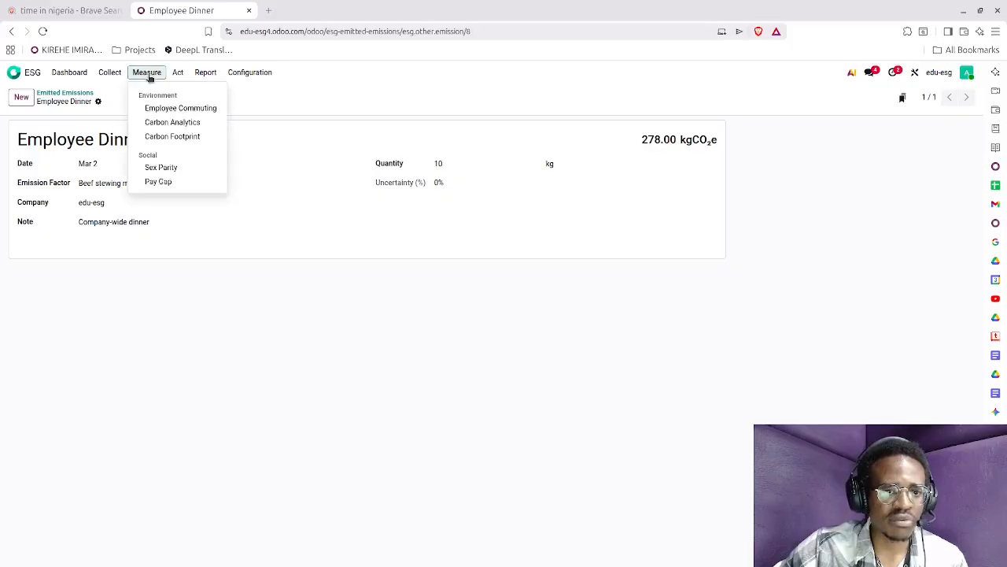
click(163, 135)
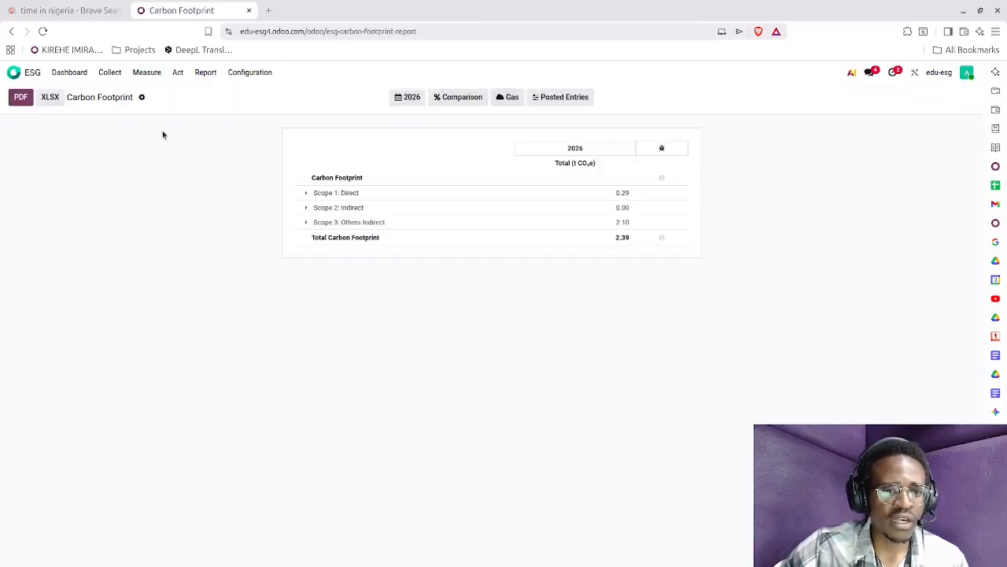
click(301, 224)
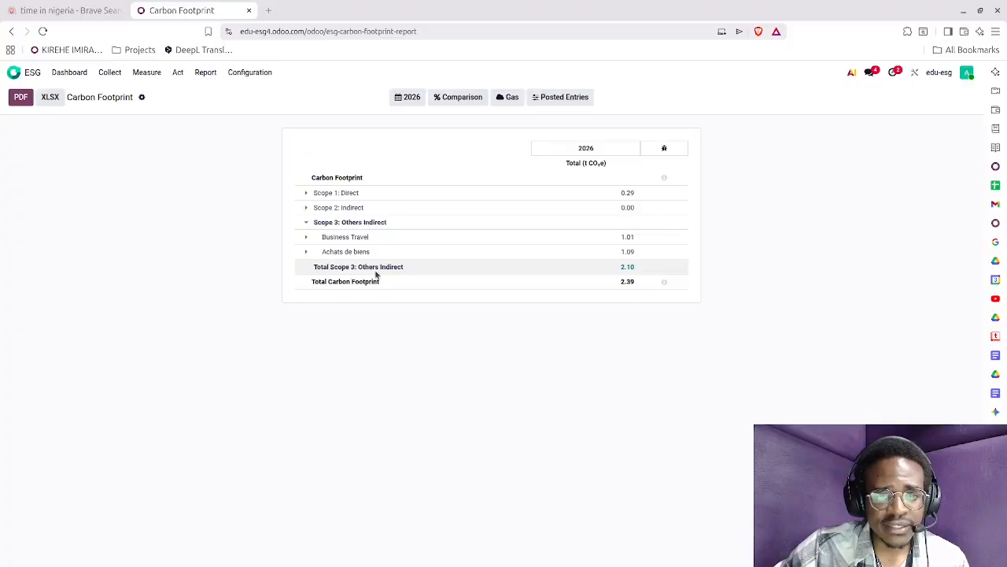
Check the Employee Dinner entry in the list of emitted emissions.
click(111, 75)
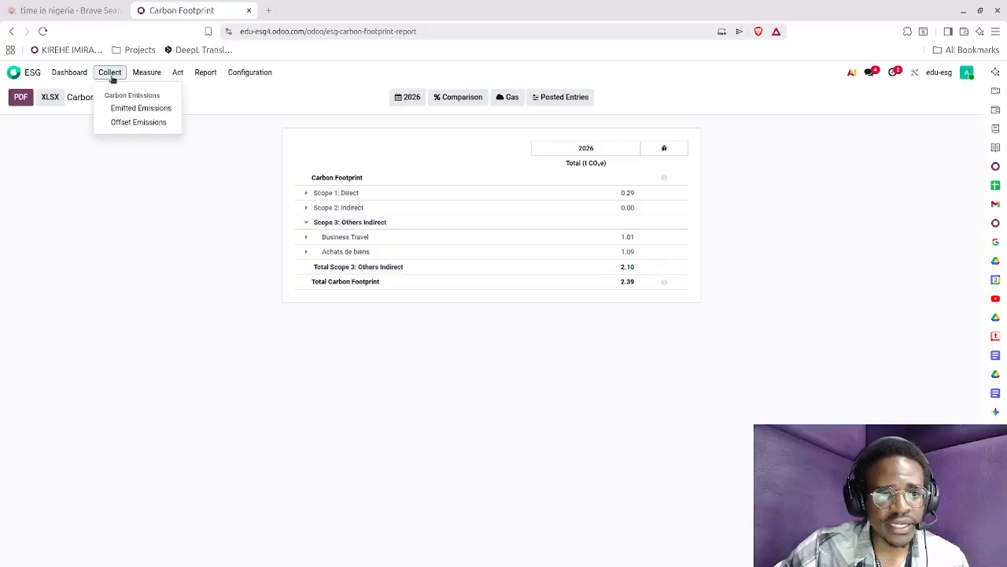
click(134, 110)
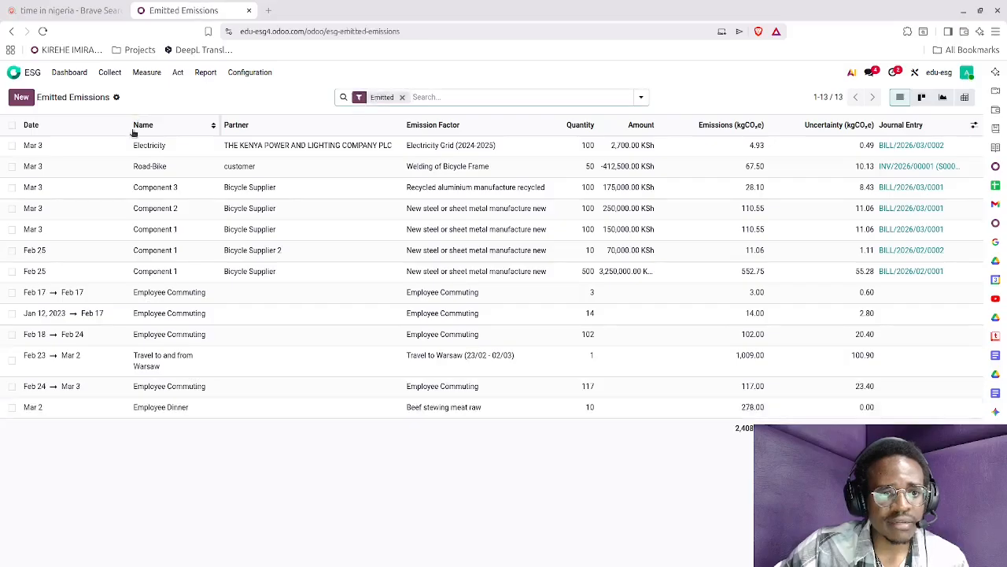
click(107, 413)
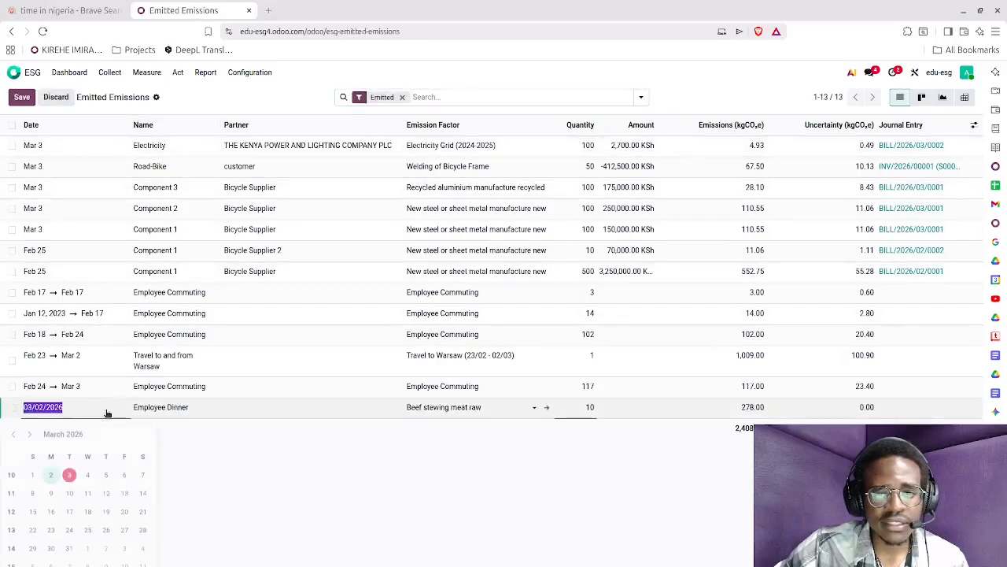
click(251, 462)
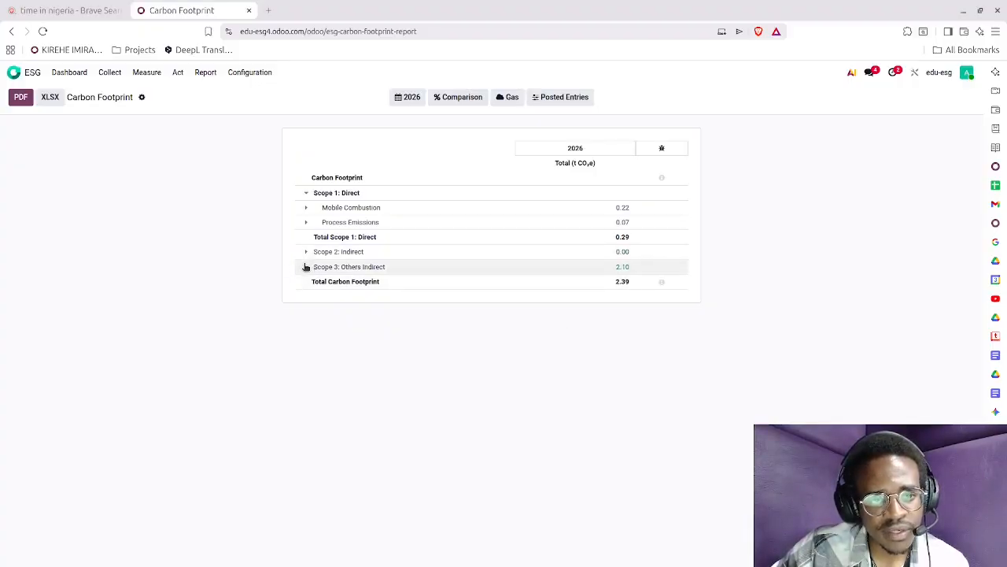
Expand Scope 3: Others Indirect through Achats de biens, its metals category and its food categories down to the Beef stewing meat raw line.
click(306, 267)
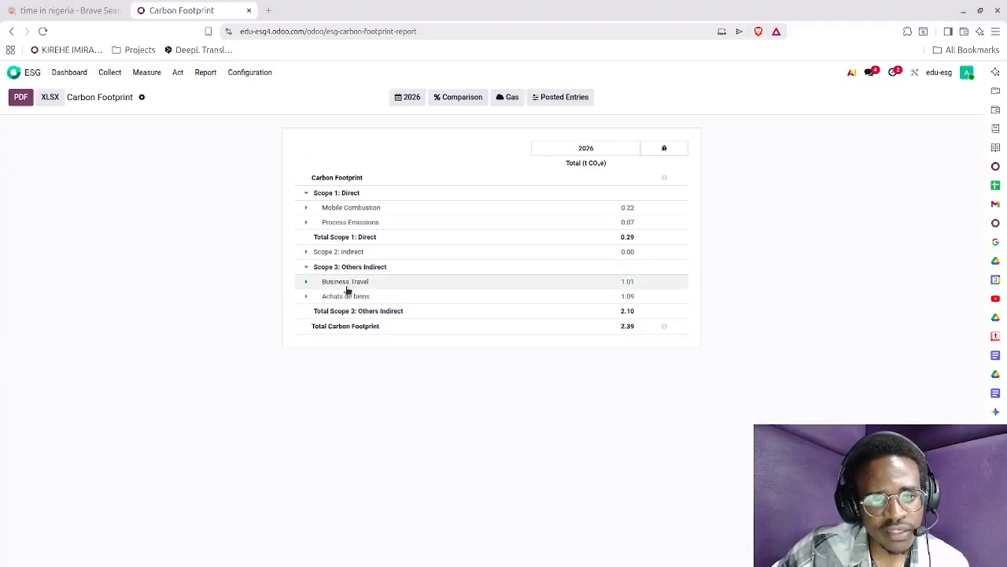
click(305, 297)
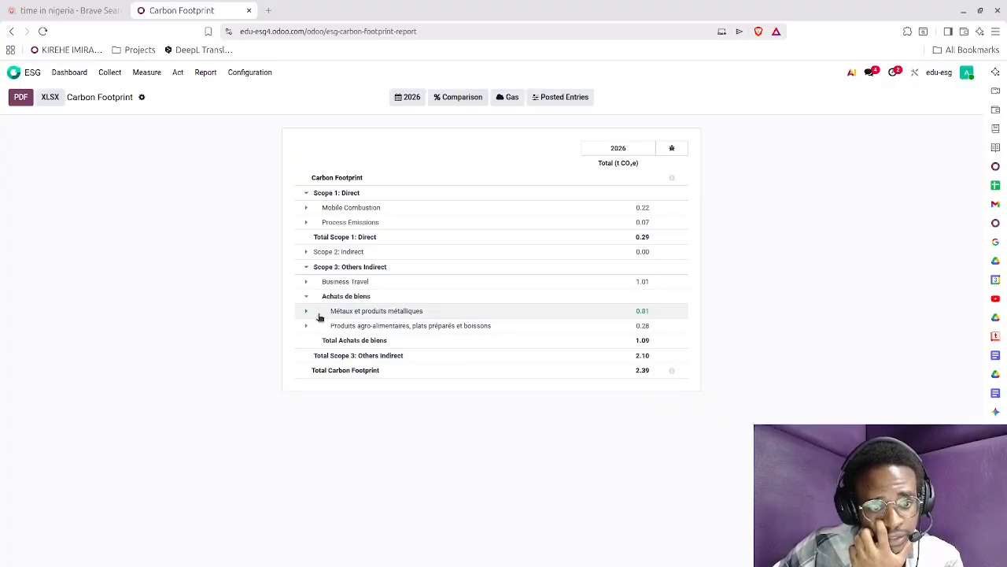
click(305, 314)
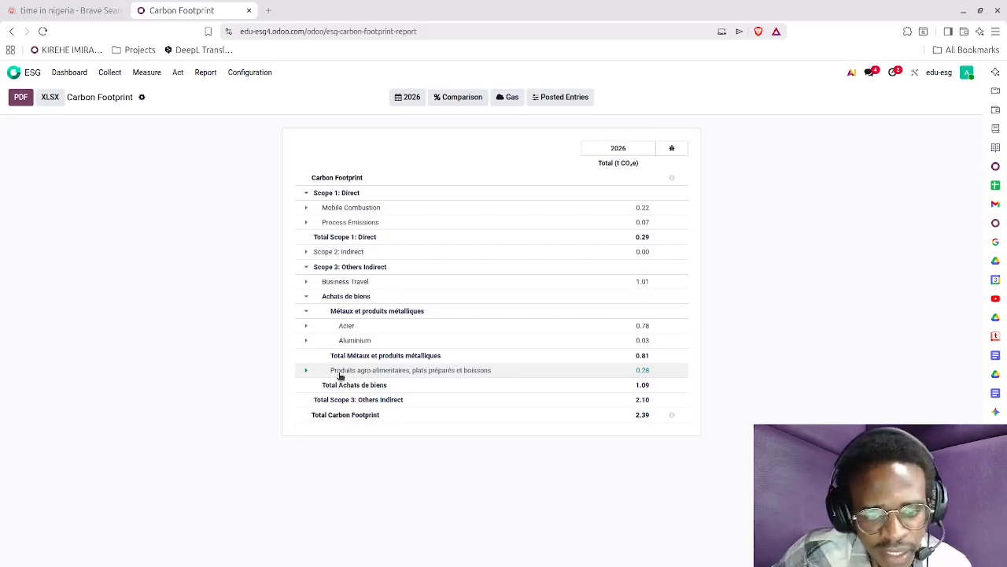
click(308, 372)
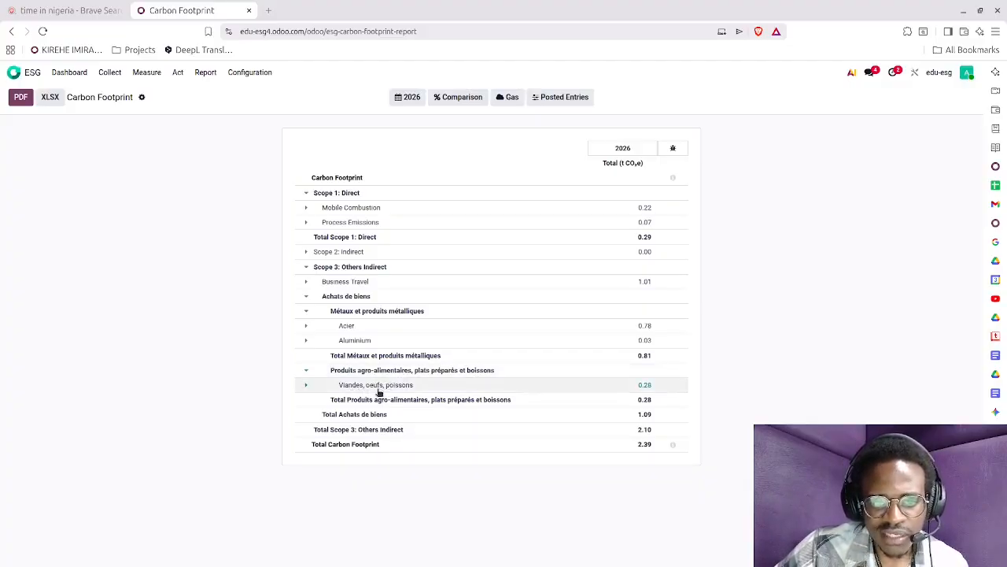
click(307, 387)
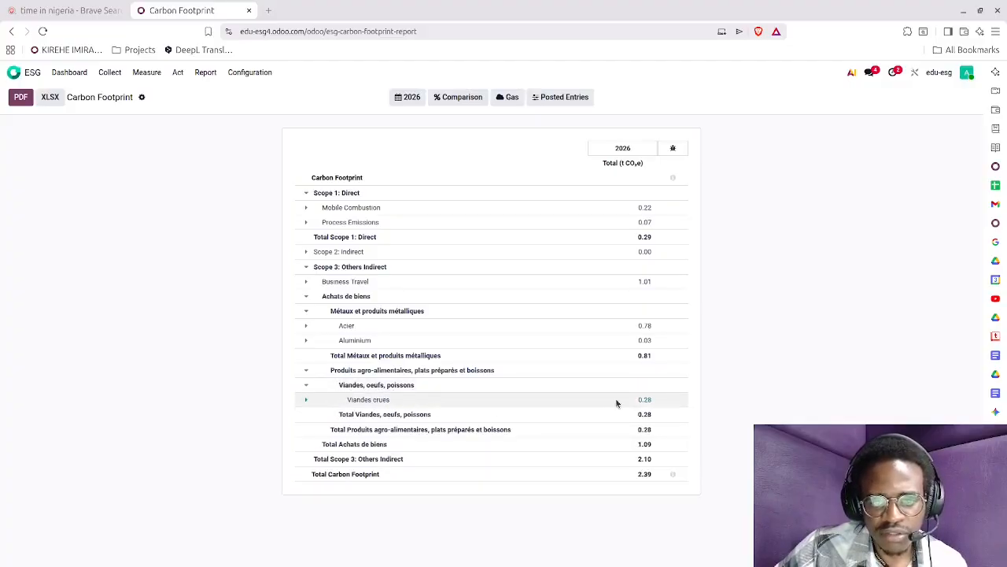
click(307, 400)
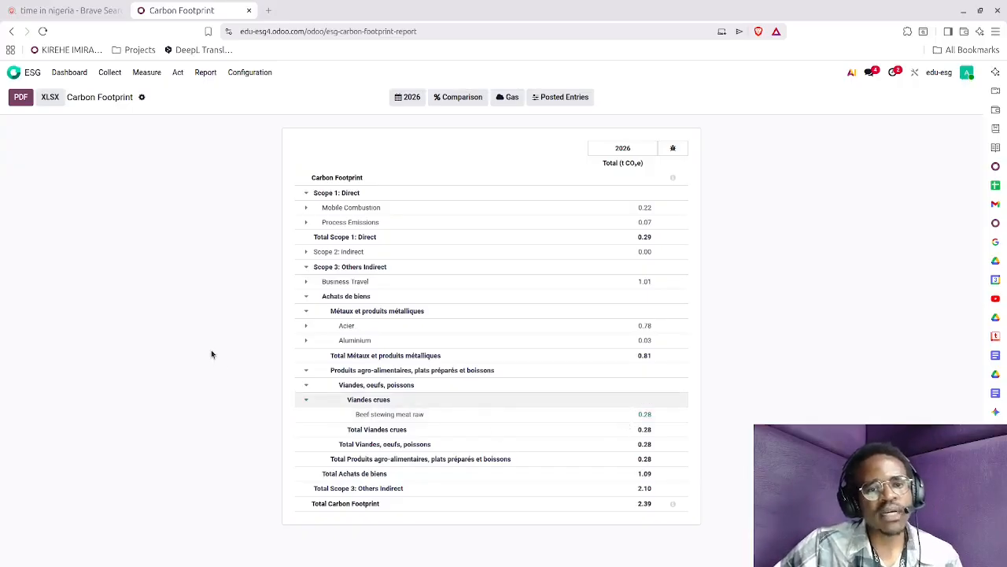
Create a new emitted emission named "Biscuits for Vegans" and date it March 2.
click(104, 74)
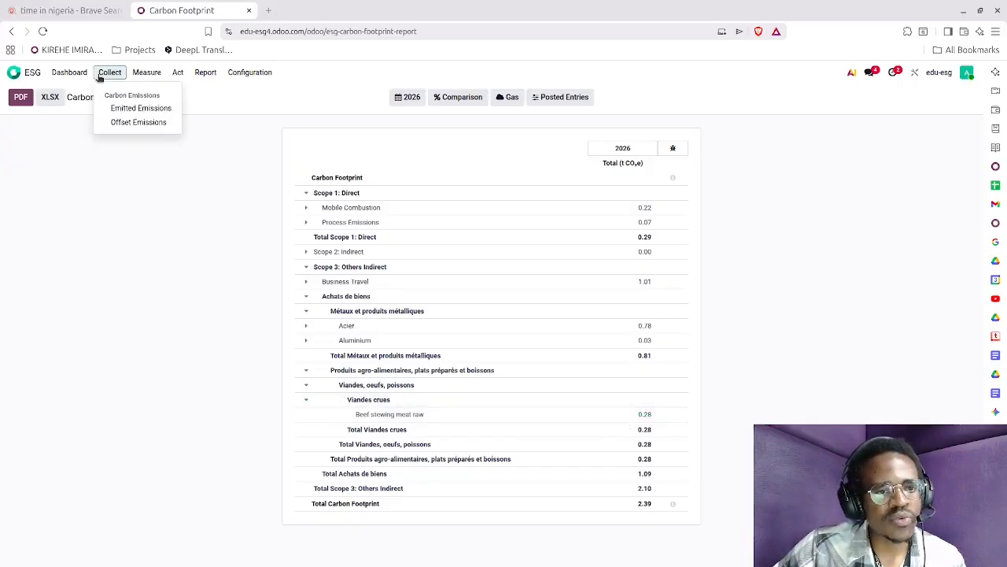
click(126, 109)
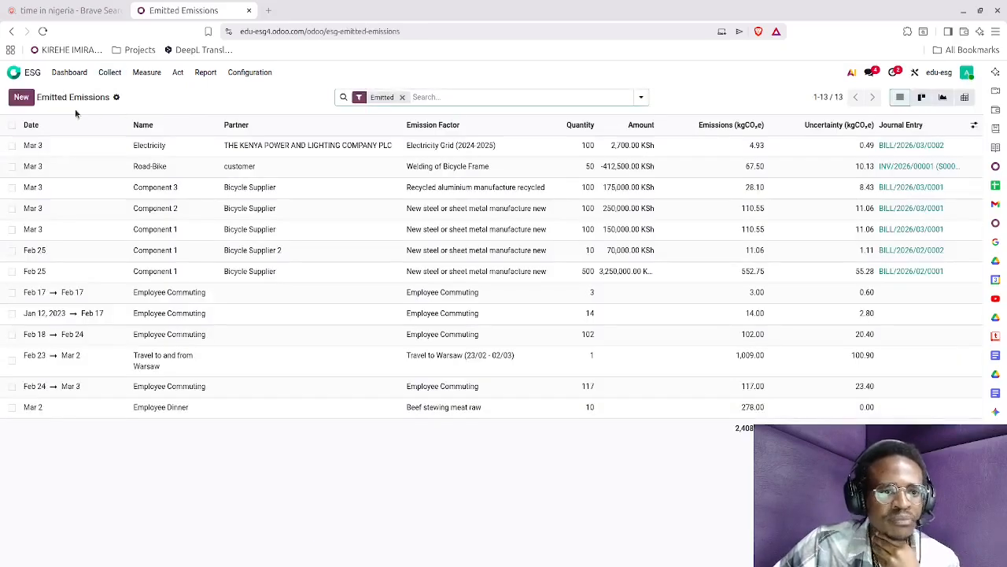
click(22, 98)
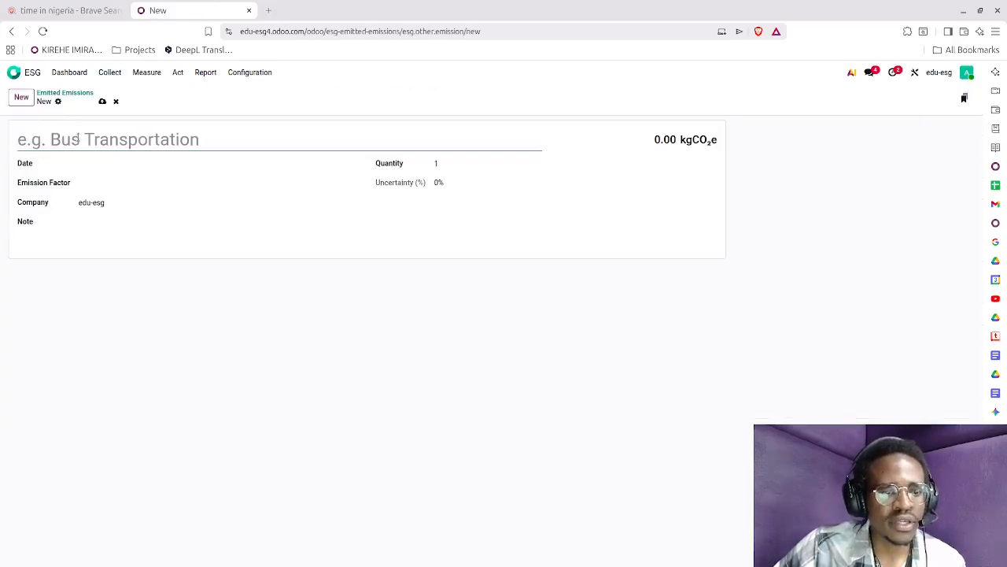
text(Biscuit)
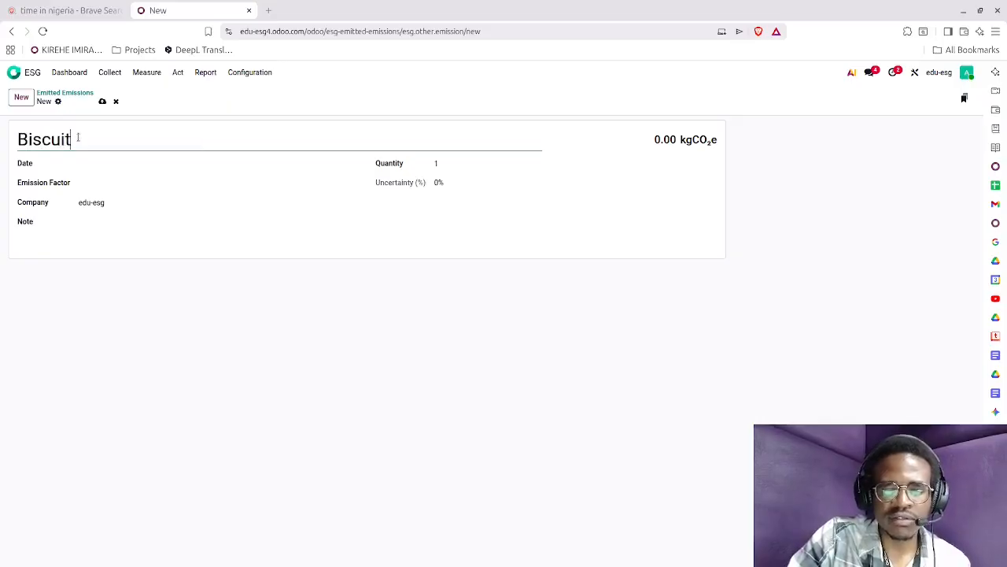
text(s for Vegans)
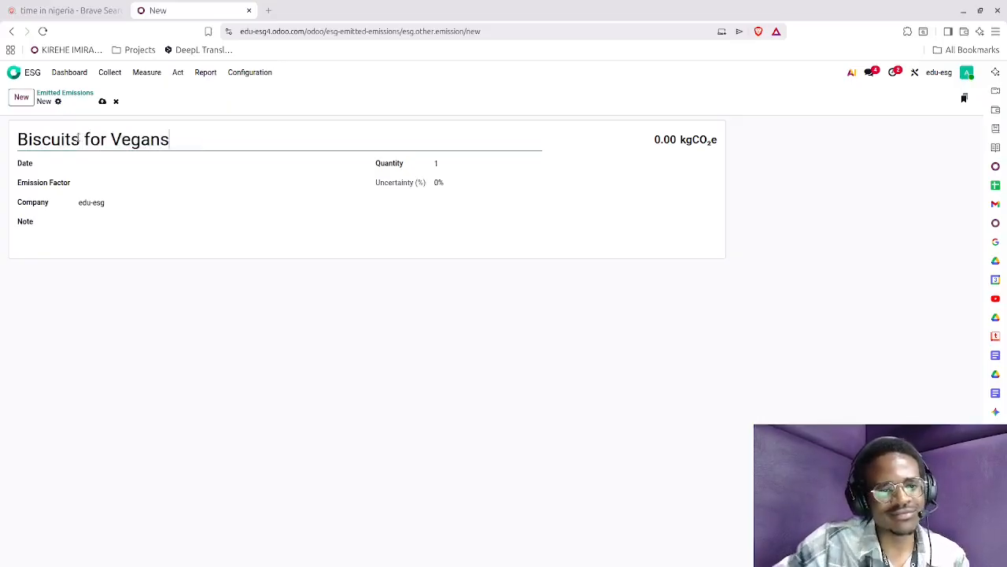
click(110, 164)
click(186, 230)
Assign the emission factor Biscuit (cookie) snack with fruits filling to the Biscuits for Vegans emission.
click(109, 189)
text(bis)
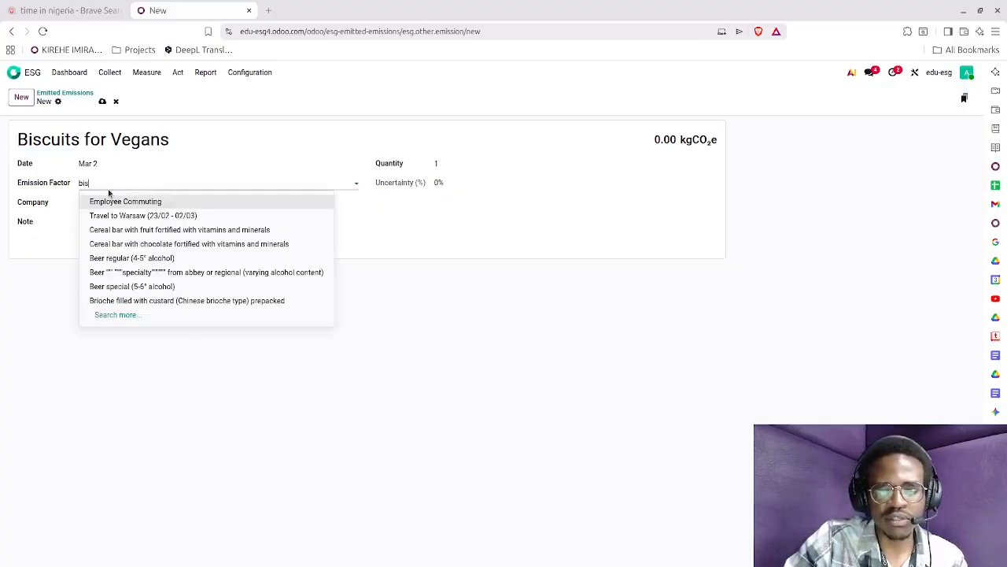
text(cuit)
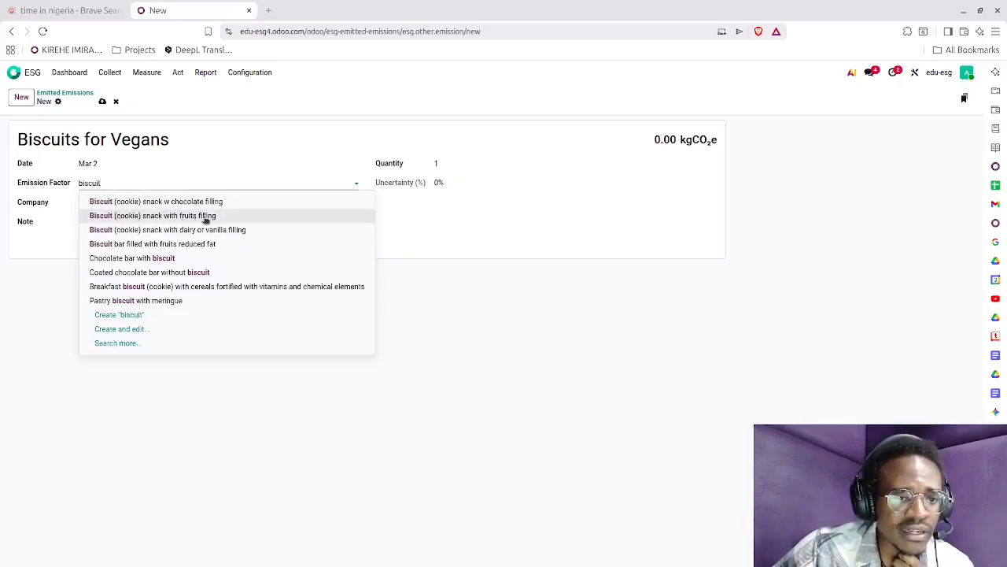
click(205, 216)
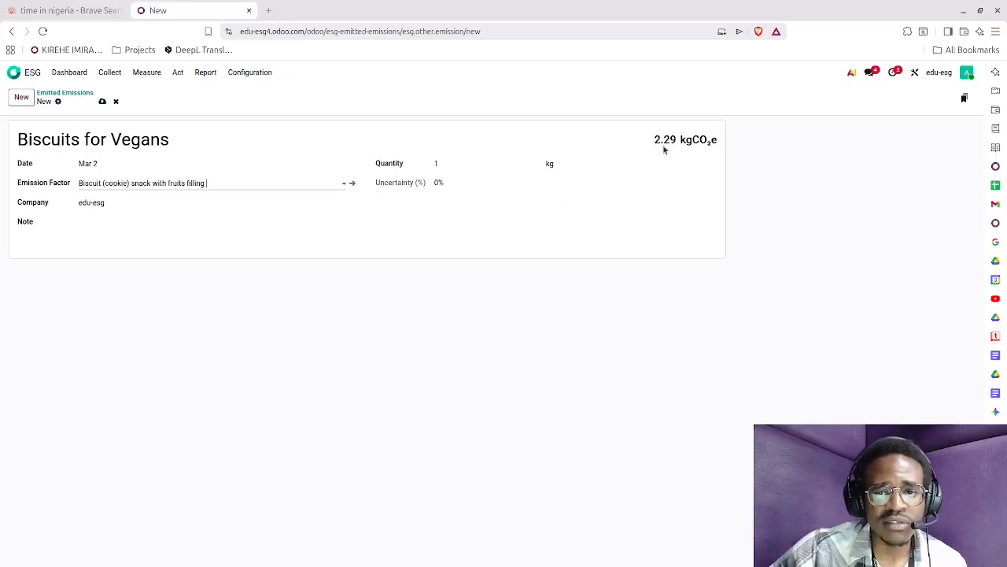
Set the quantity of the Biscuits for Vegans emission to 5 kg and save the record.
click(448, 160)
click(462, 273)
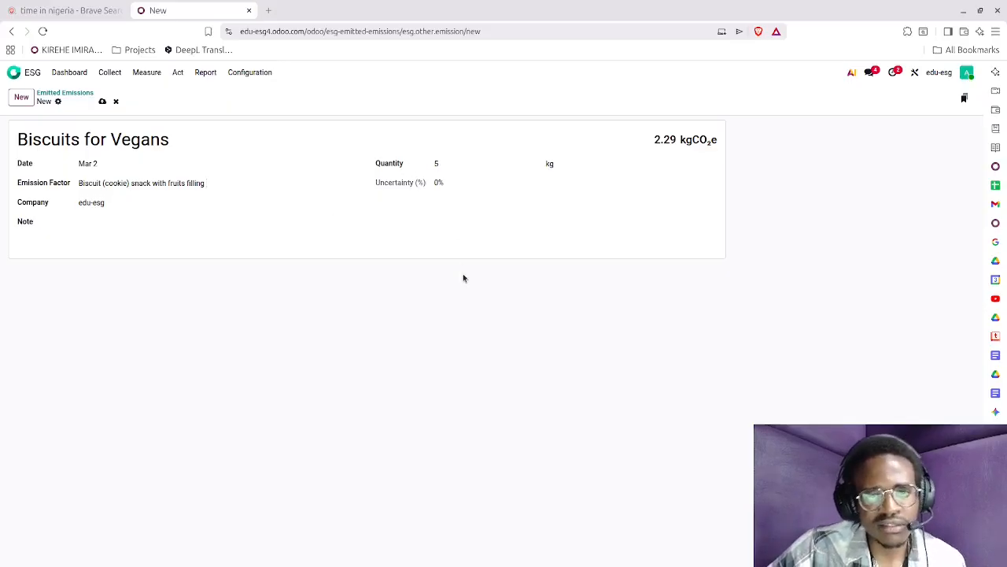
click(101, 103)
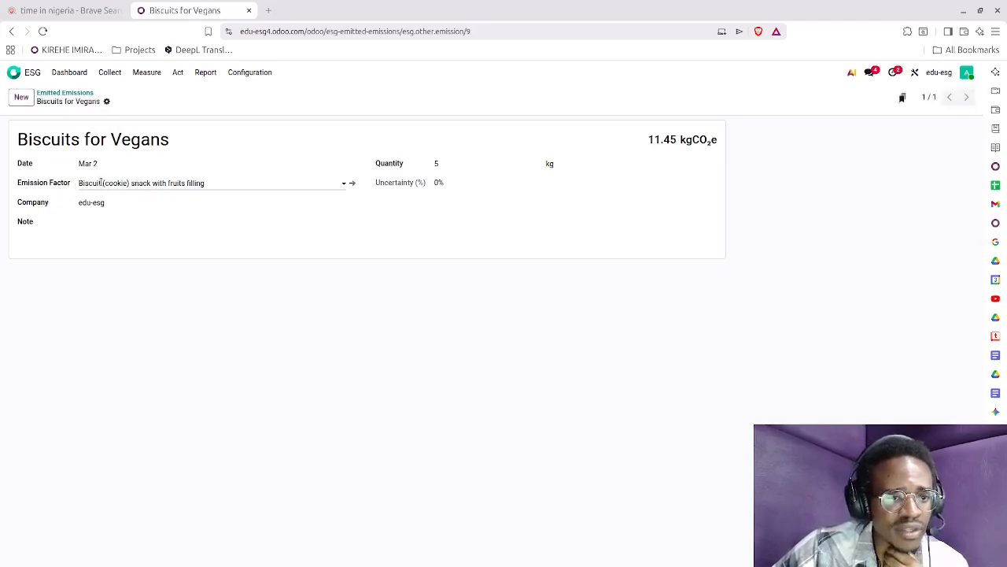
Open the biscuit emission factor and its emission source to examine the source's name and parent category.
click(351, 185)
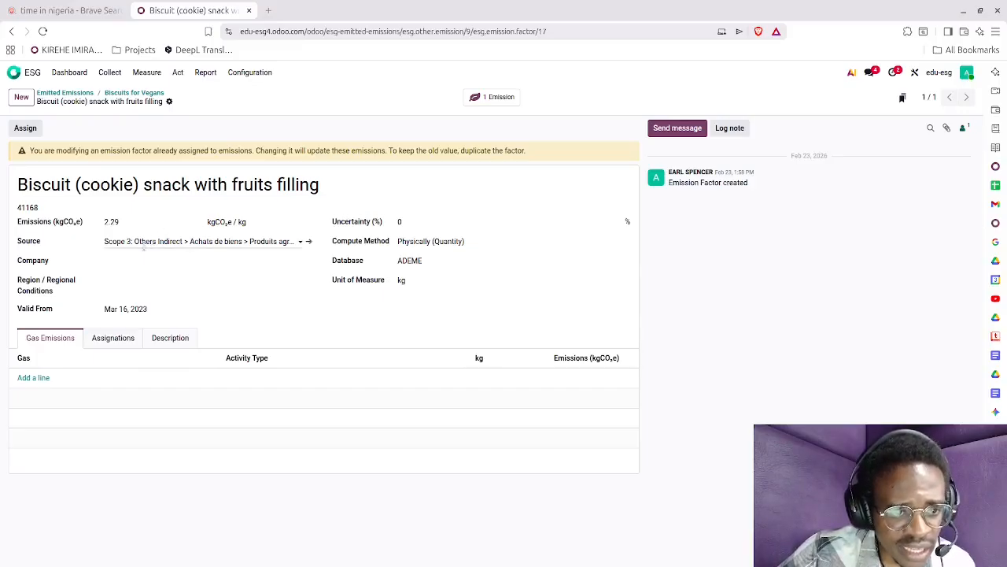
click(308, 244)
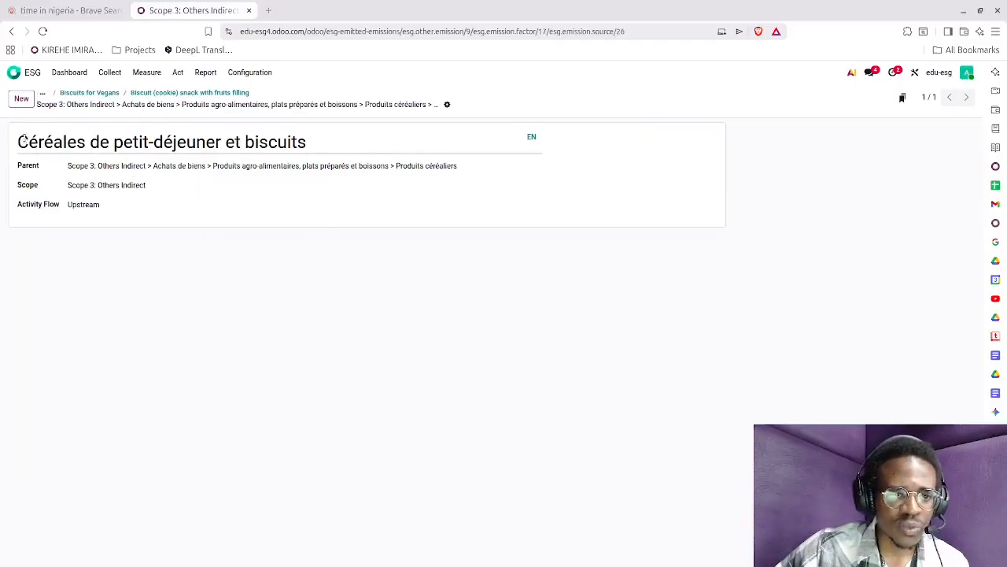
drag(17, 142, 322, 146)
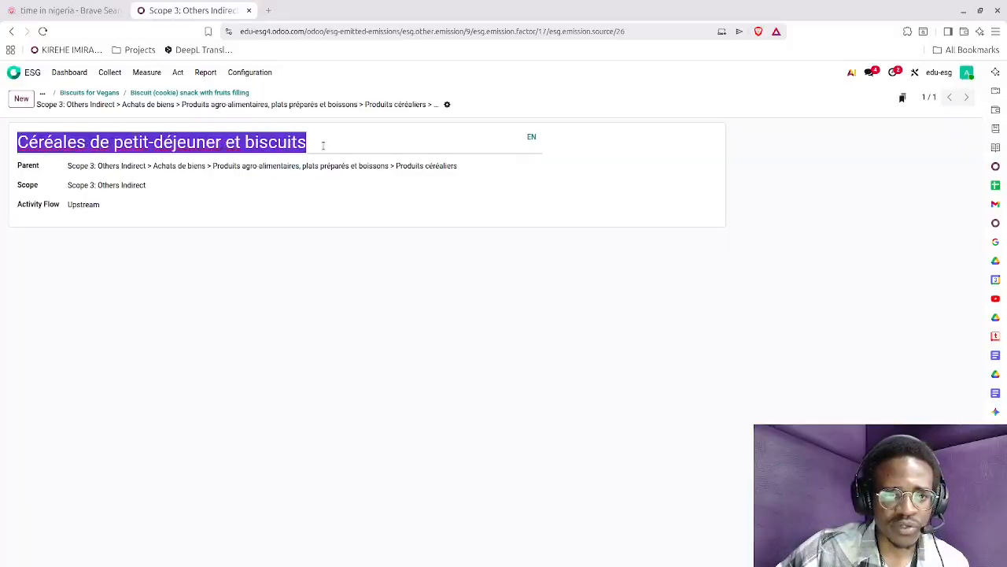
click(469, 164)
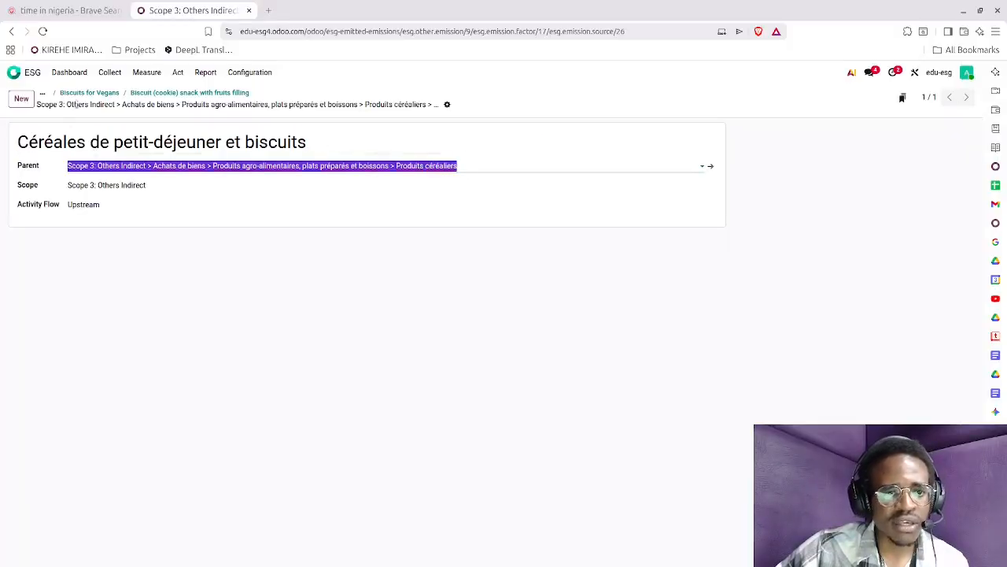
Open and reload the Carbon Footprint report, expanding Produits céréaliers down to the biscuit emission factor line.
click(146, 73)
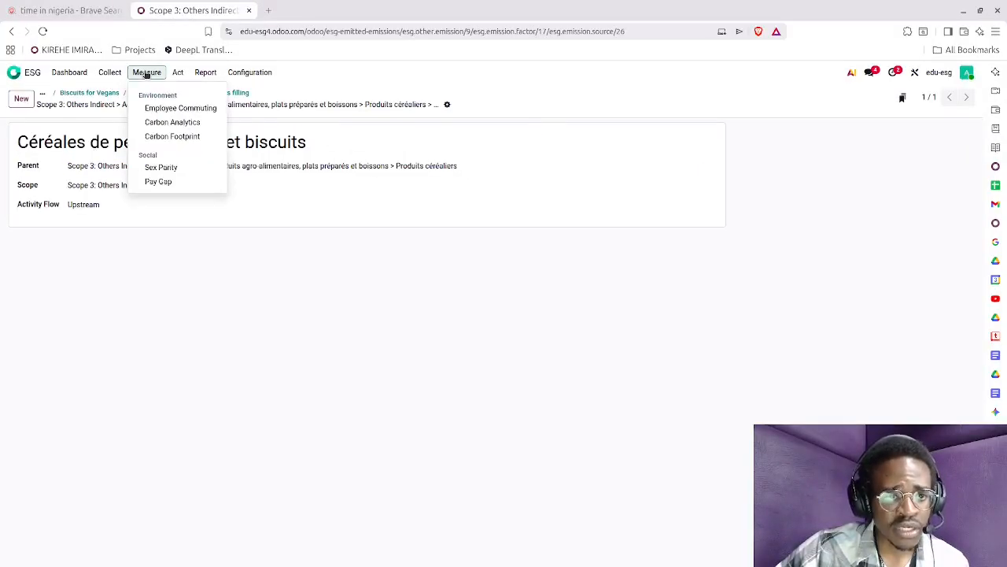
click(165, 136)
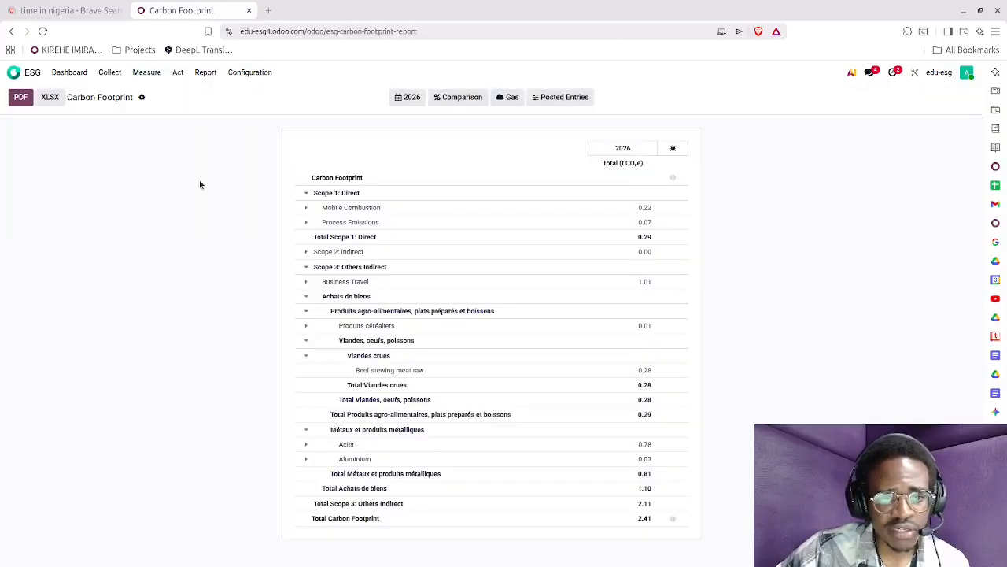
click(46, 33)
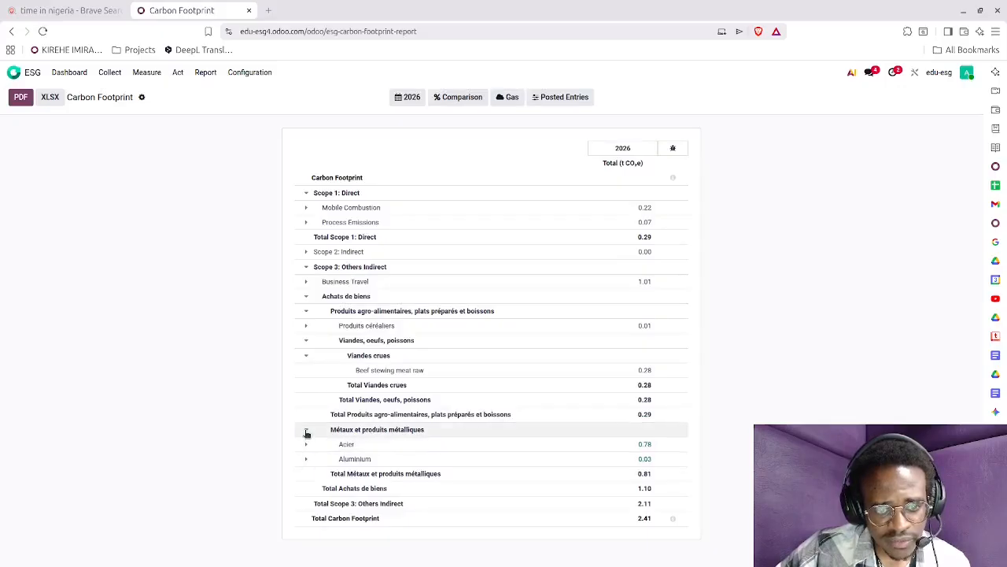
click(307, 326)
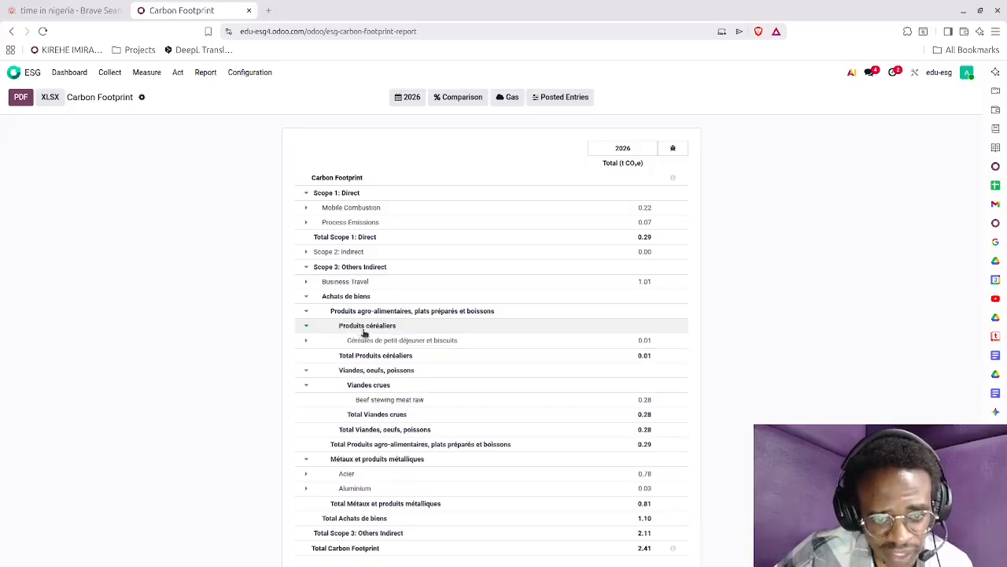
click(308, 341)
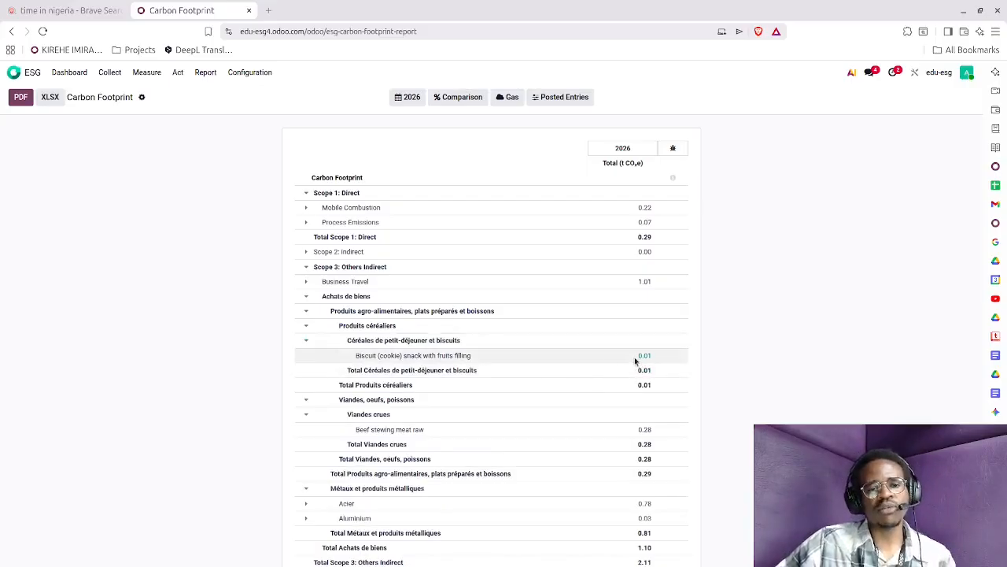
Collapse the expanded food and metal subcategories and the whole Scope 3: Others Indirect section, and check Scope 2: Indirect.
click(307, 340)
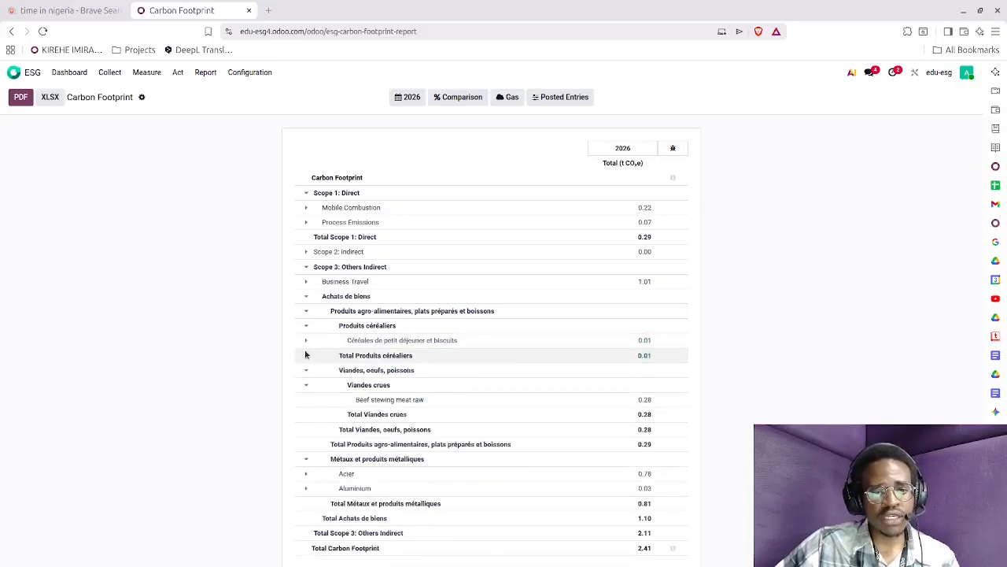
click(306, 370)
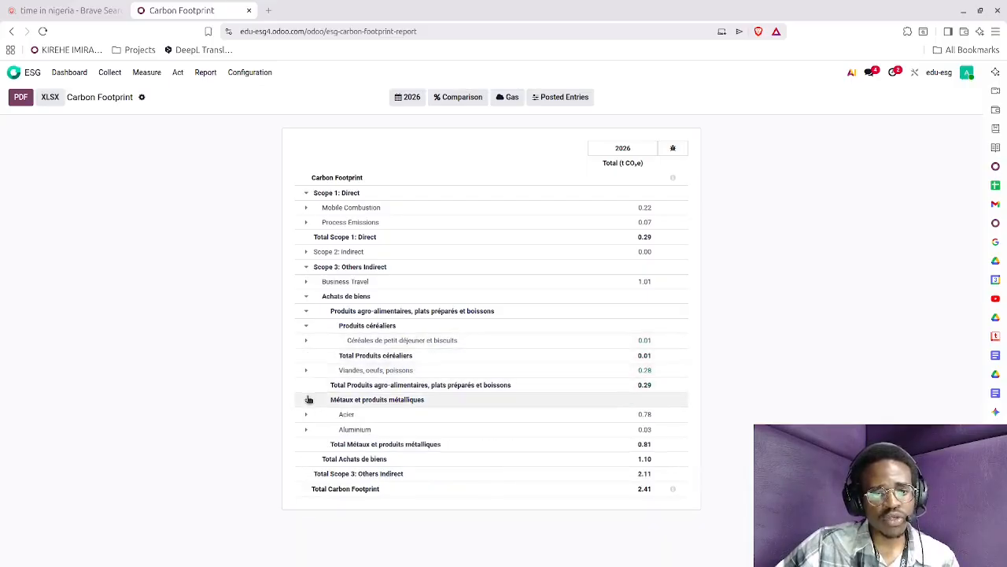
click(309, 399)
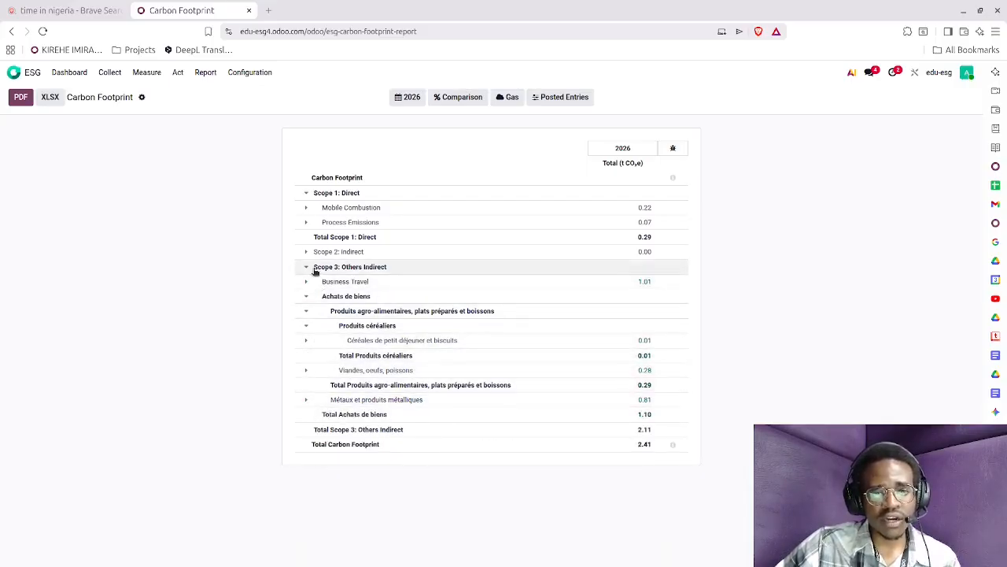
click(307, 268)
click(307, 252)
click(307, 253)
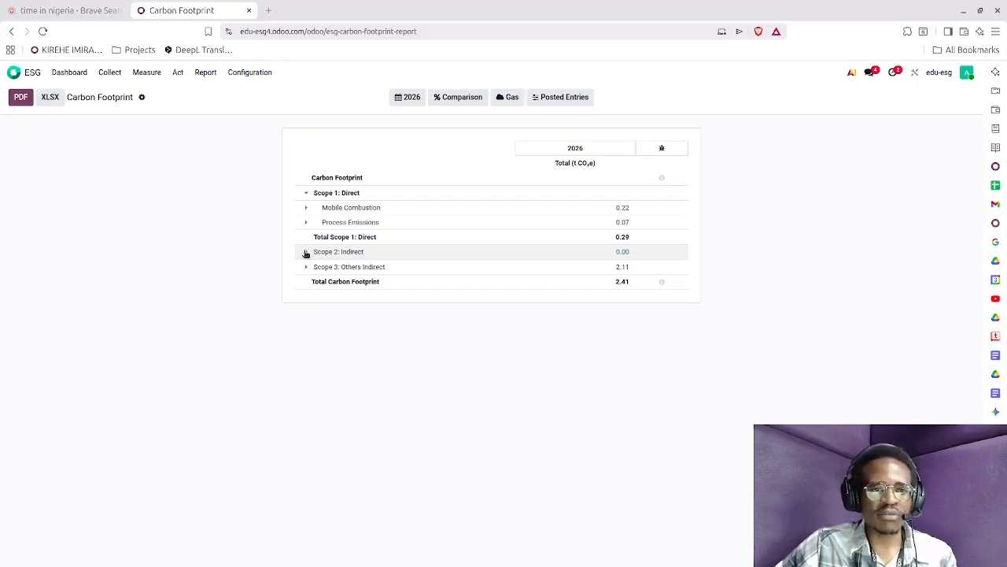
Bring up the options for collecting carbon emissions.
click(110, 74)
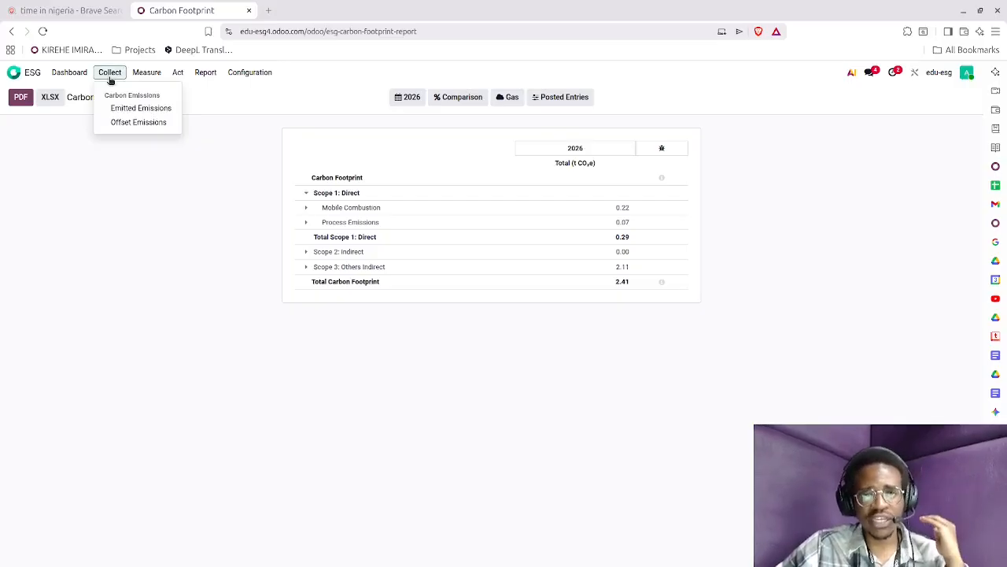